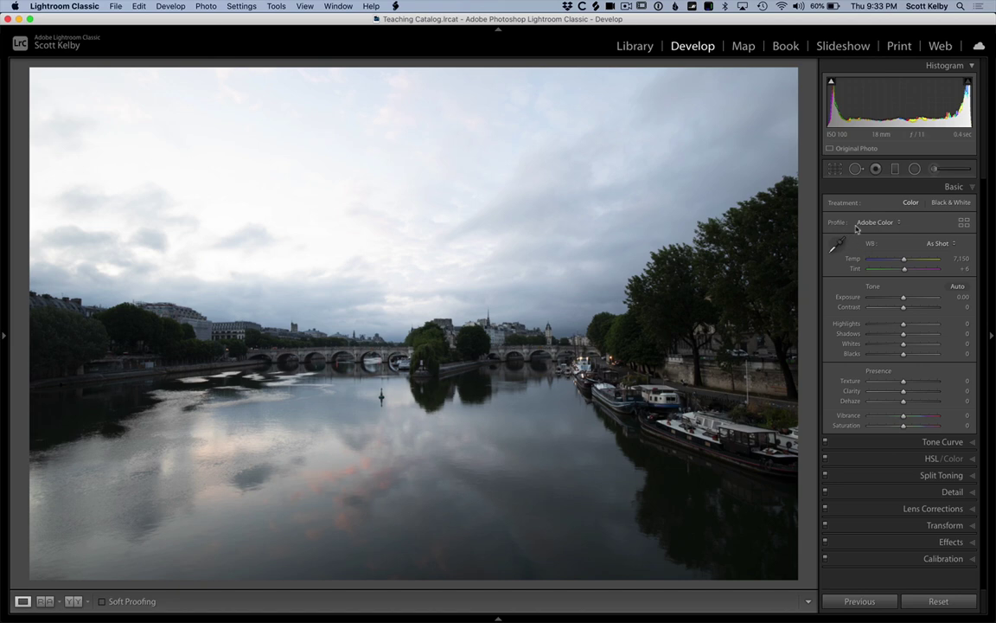
# Apply the Adobe Landscape profile and Auto tone, then compare with the original.
pyautogui.click(900, 223)
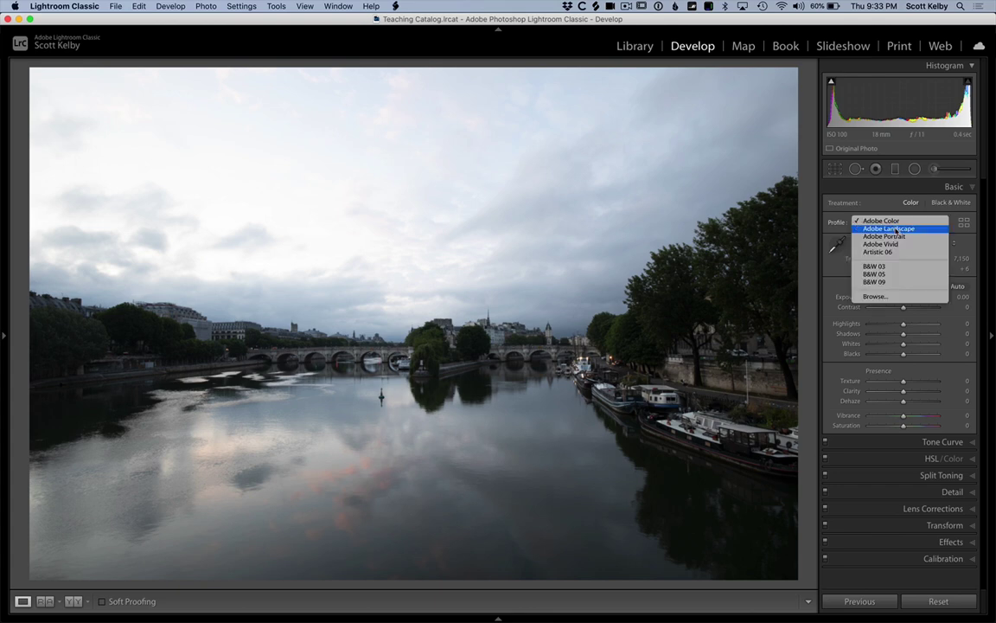
pyautogui.click(889, 228)
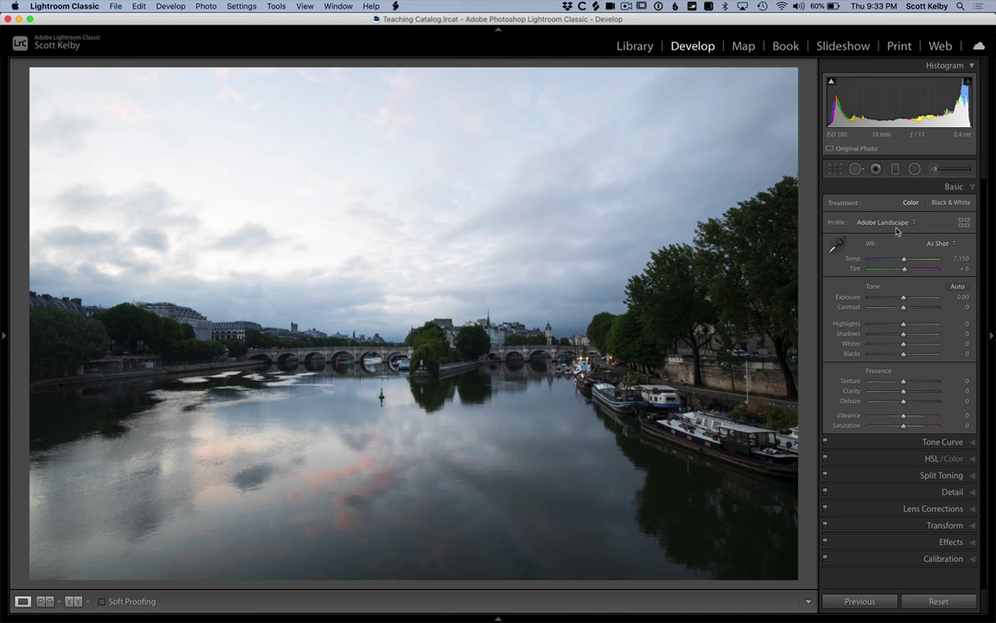
pyautogui.click(960, 287)
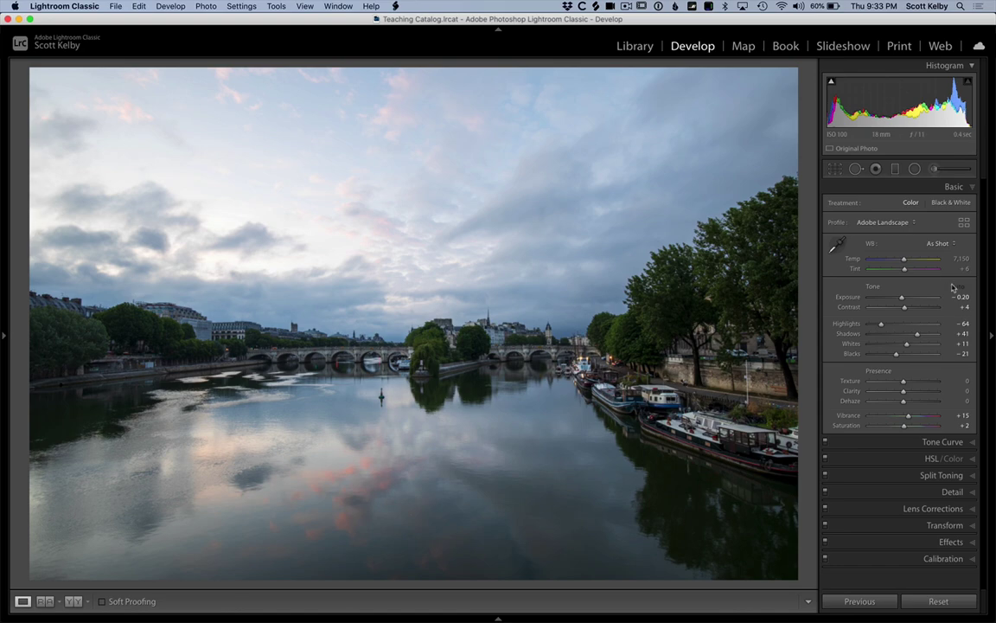
pyautogui.press('\\')
pyautogui.press('\\')
pyautogui.press('\\')
pyautogui.press('\\')
pyautogui.press('\\')
pyautogui.press('\\')
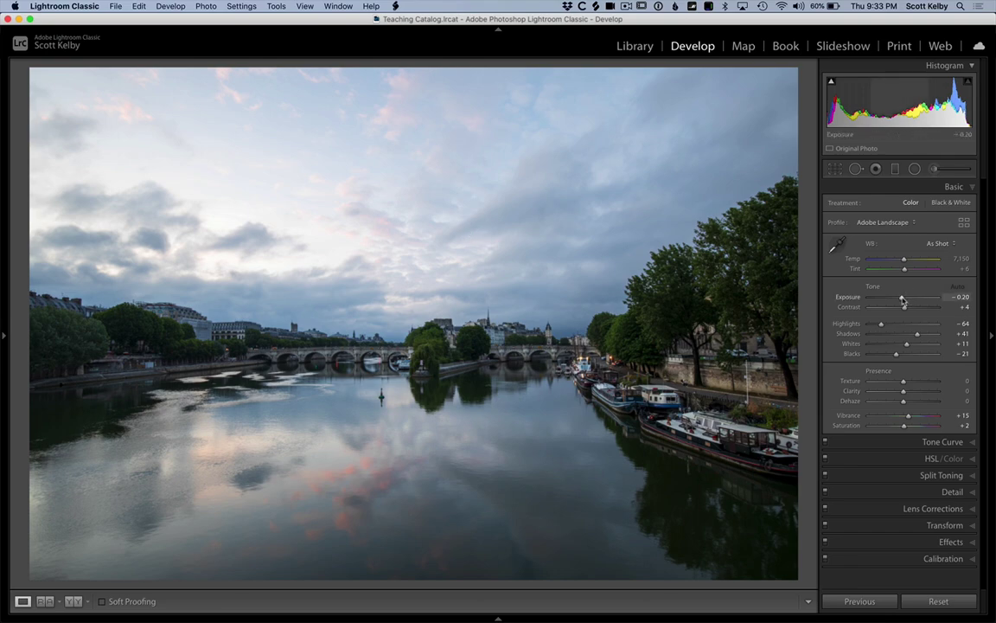
# Lower Exposure to −1.10 and raise Shadows to +100.
pyautogui.moveTo(903, 299); pyautogui.dragTo(896, 299)
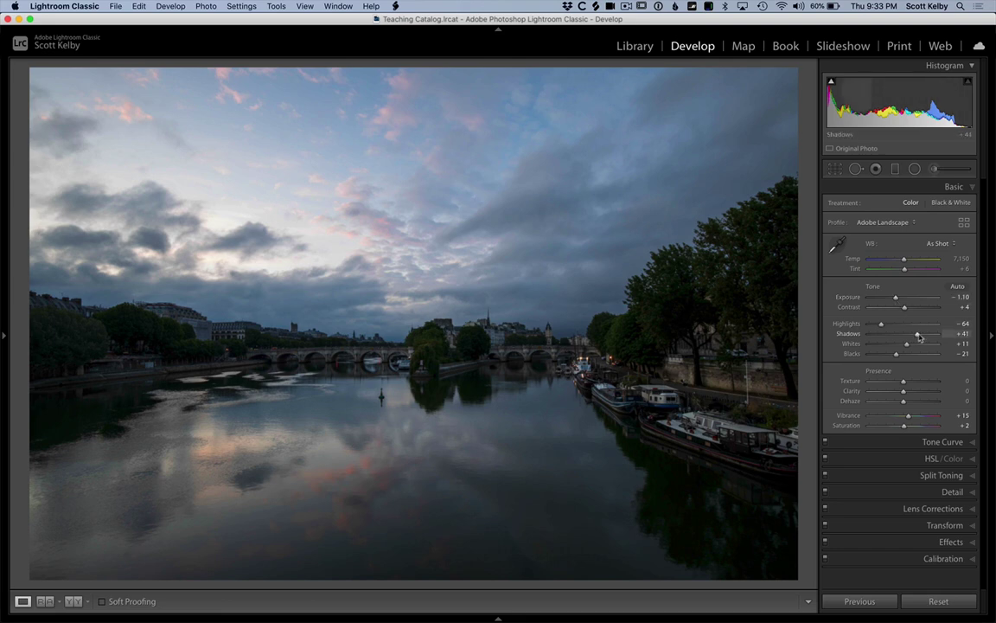
pyautogui.moveTo(917, 335); pyautogui.dragTo(948, 335)
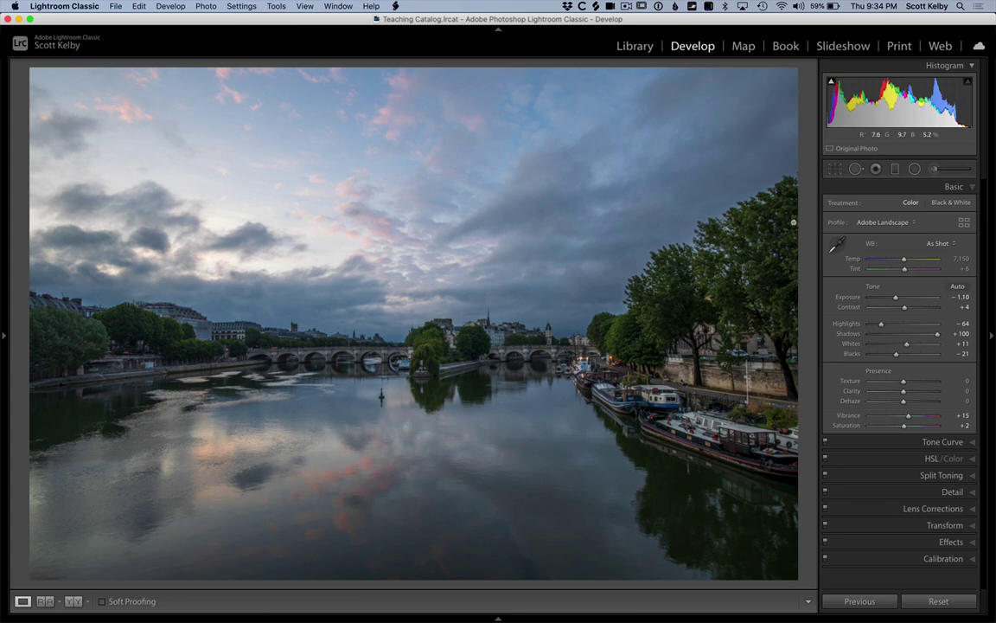
pyautogui.click(897, 169)
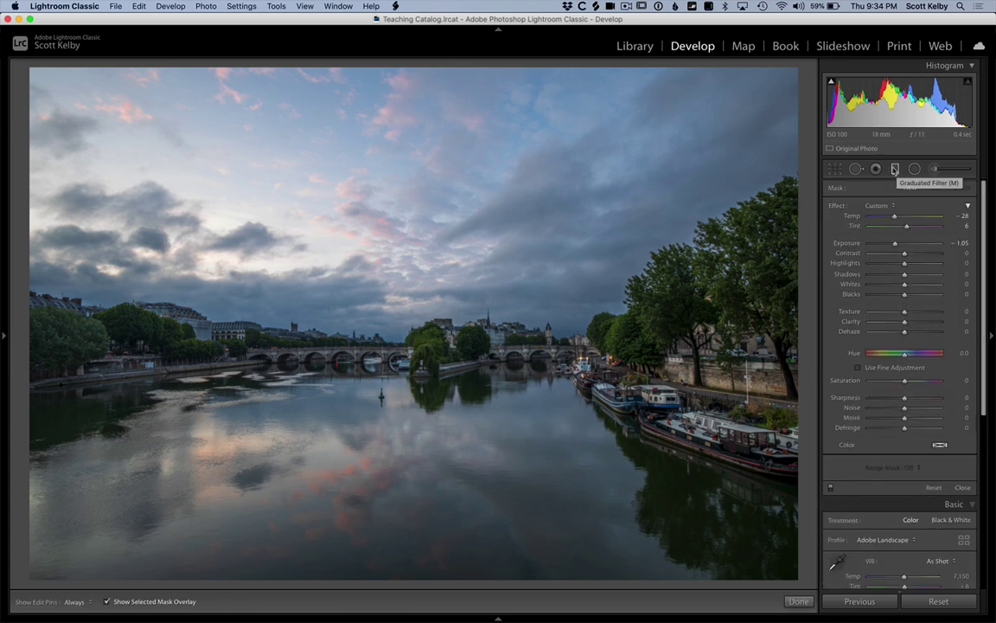
# Reset the filter effects and drag a −1.22 exposure gradient down from the top of the sky.
pyautogui.doubleClick(837, 206)
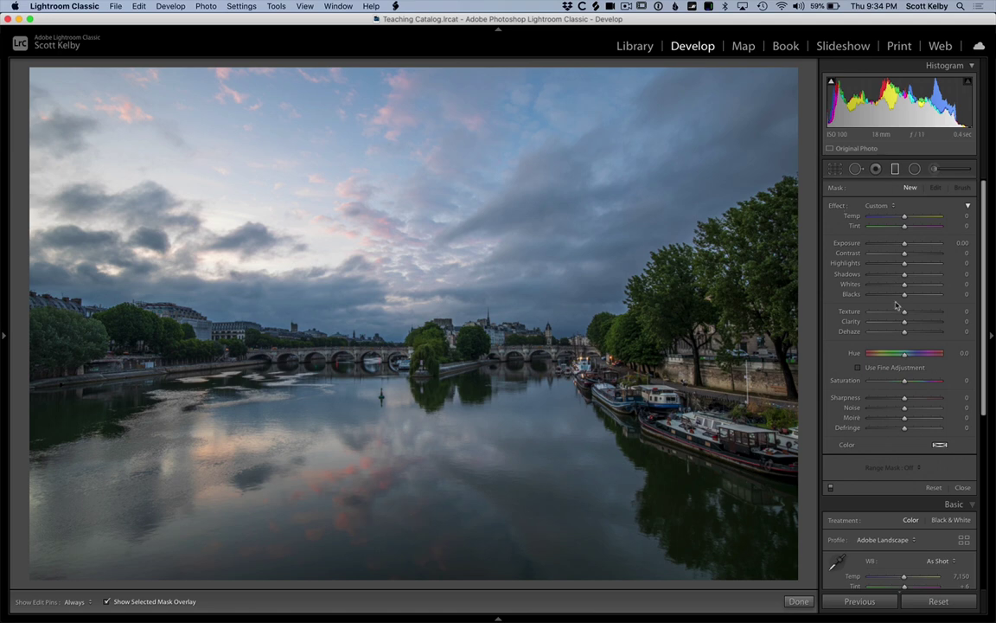
pyautogui.moveTo(905, 243); pyautogui.dragTo(894, 248)
pyautogui.moveTo(423, 66); pyautogui.dragTo(425, 336)
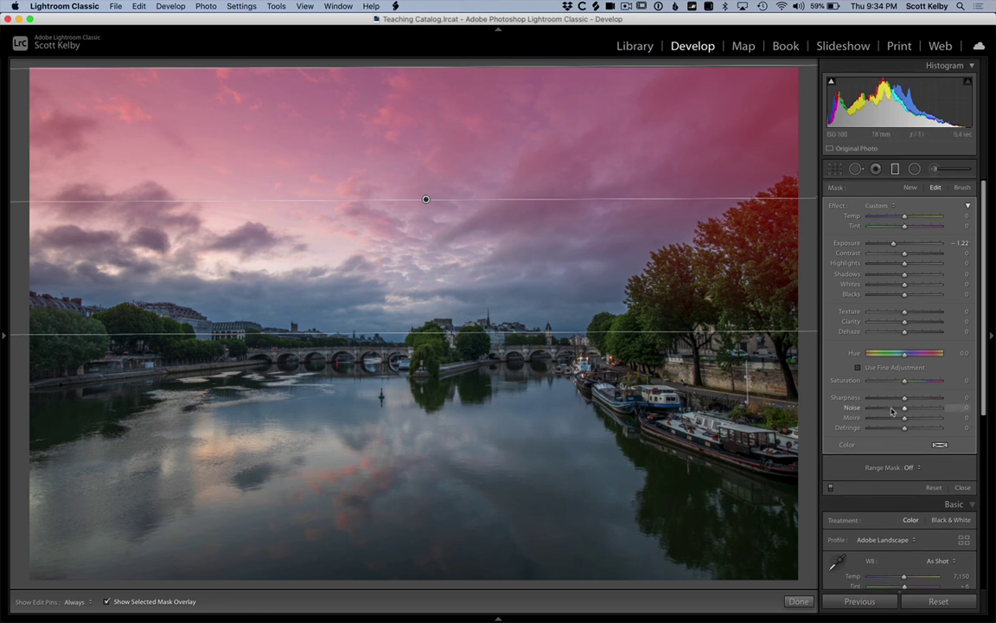
# Color the sky filter with Temp −13 and Tint +76, and extend it toward the skyline.
pyautogui.press('o')
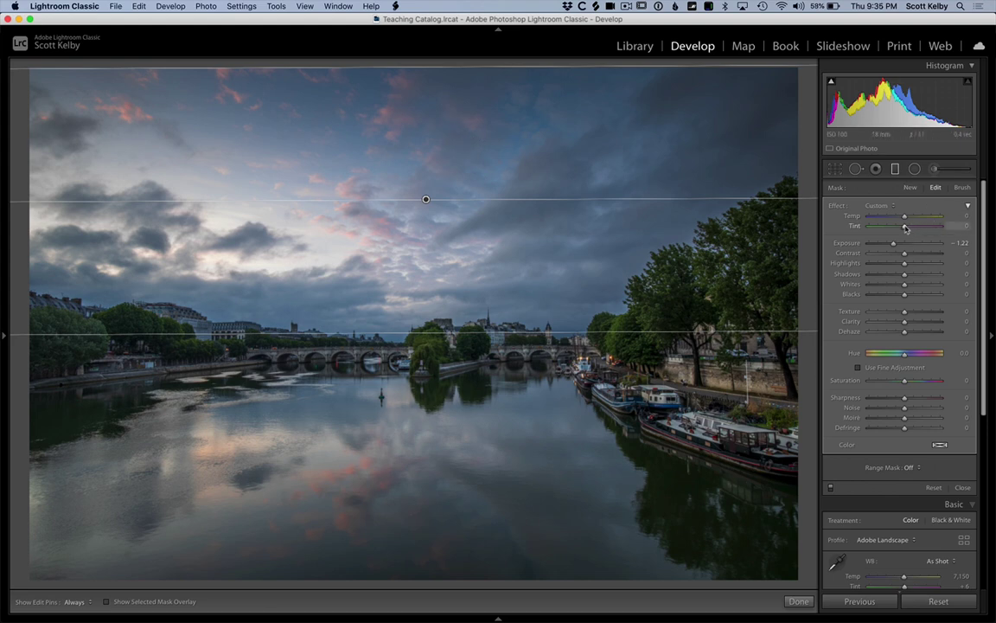
pyautogui.moveTo(906, 228)
pyautogui.mouseDown()
pyautogui.moveTo(933, 227)
pyautogui.moveTo(900, 218)
pyautogui.mouseUp()
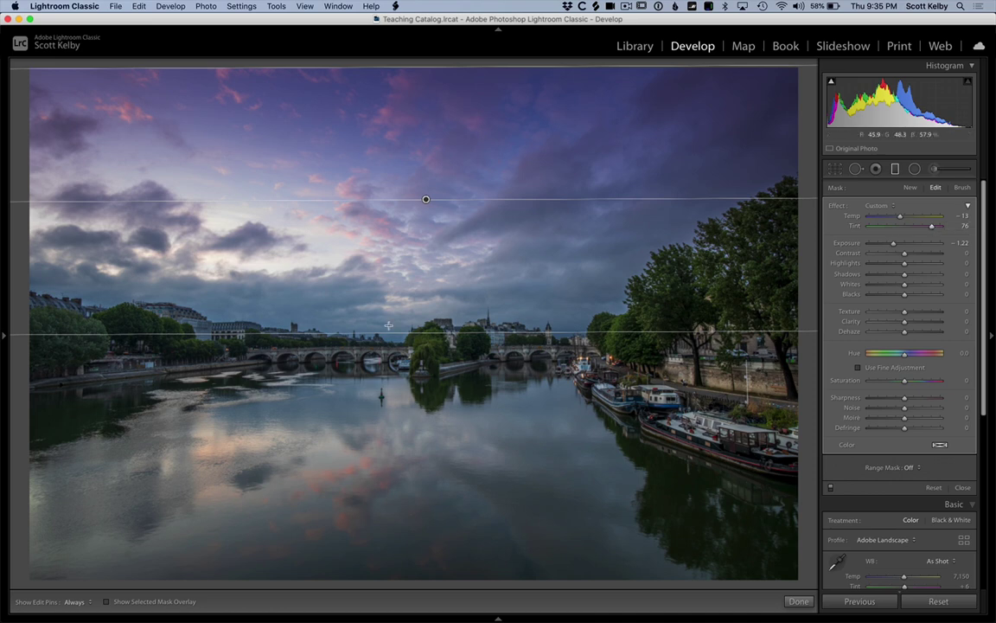
pyautogui.moveTo(367, 331); pyautogui.dragTo(413, 370)
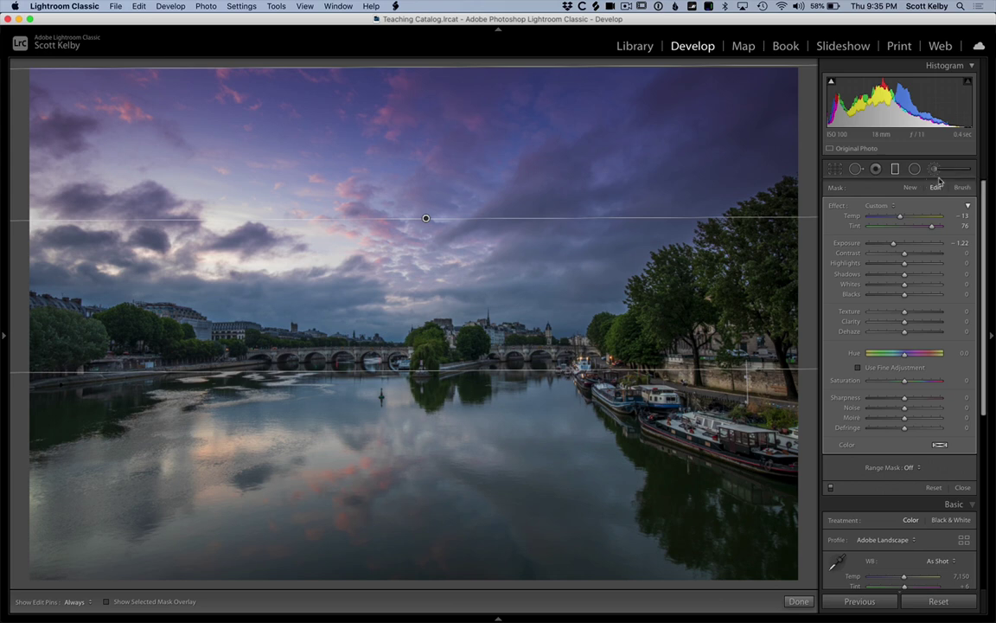
# Set up a smaller Adjustment Brush with Exposure +0.84.
pyautogui.click(910, 189)
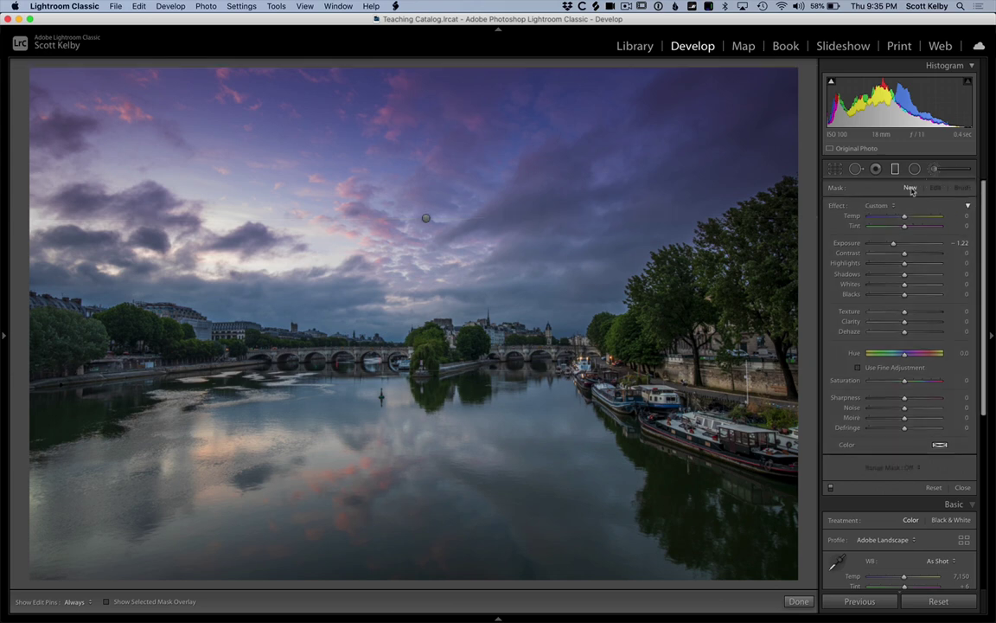
pyautogui.click(953, 172)
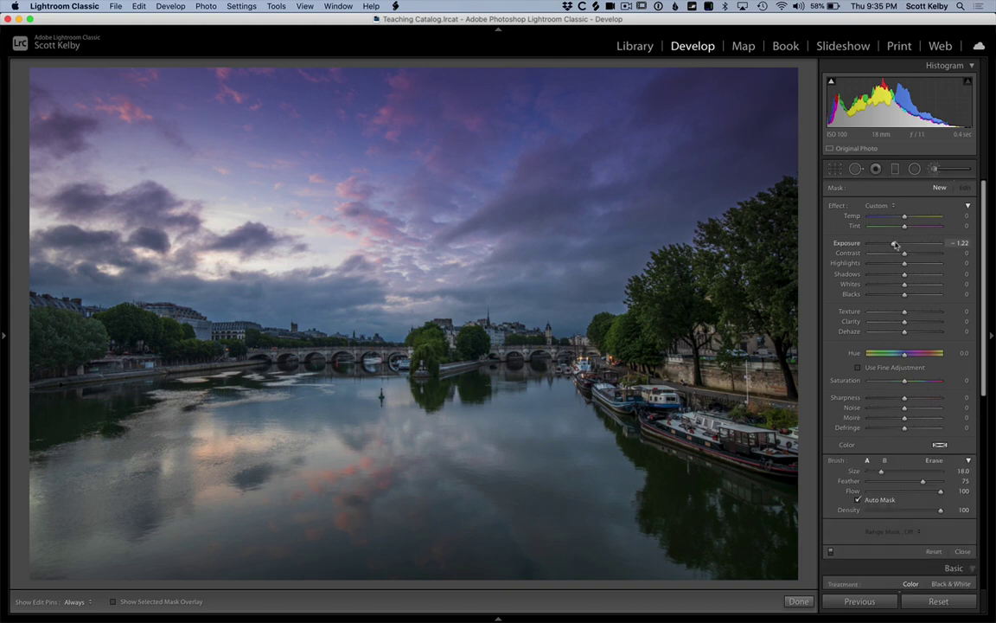
pyautogui.moveTo(895, 245); pyautogui.dragTo(911, 243)
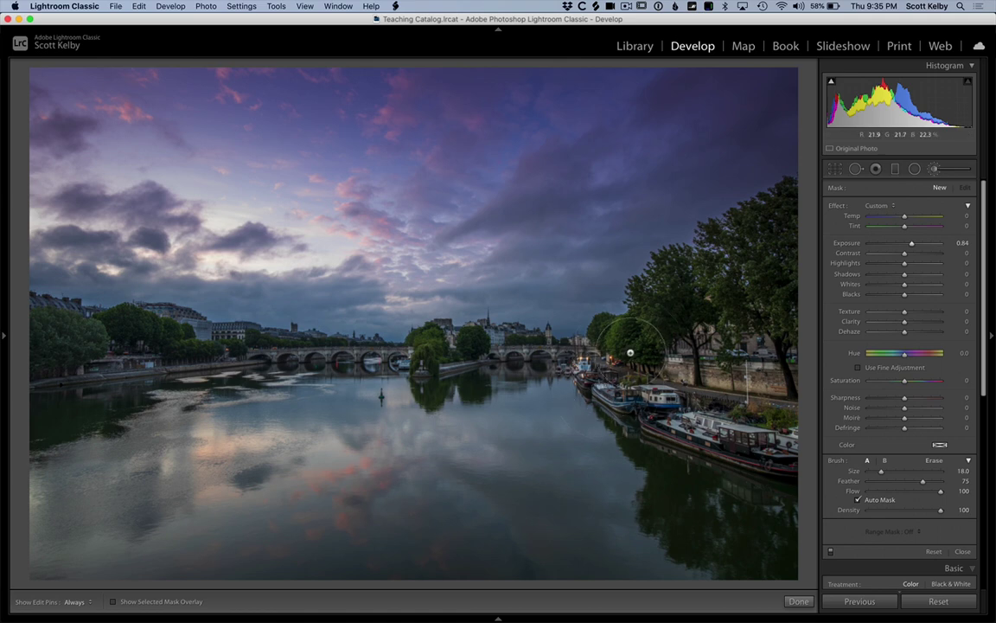
pyautogui.press('[')
pyautogui.press('[')
pyautogui.press('[')
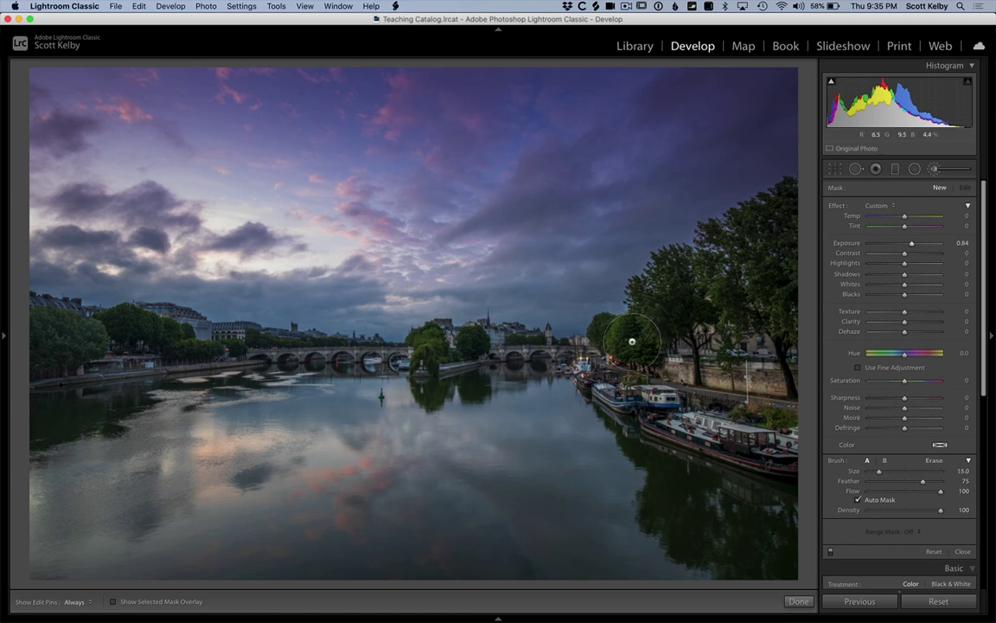
pyautogui.press('[')
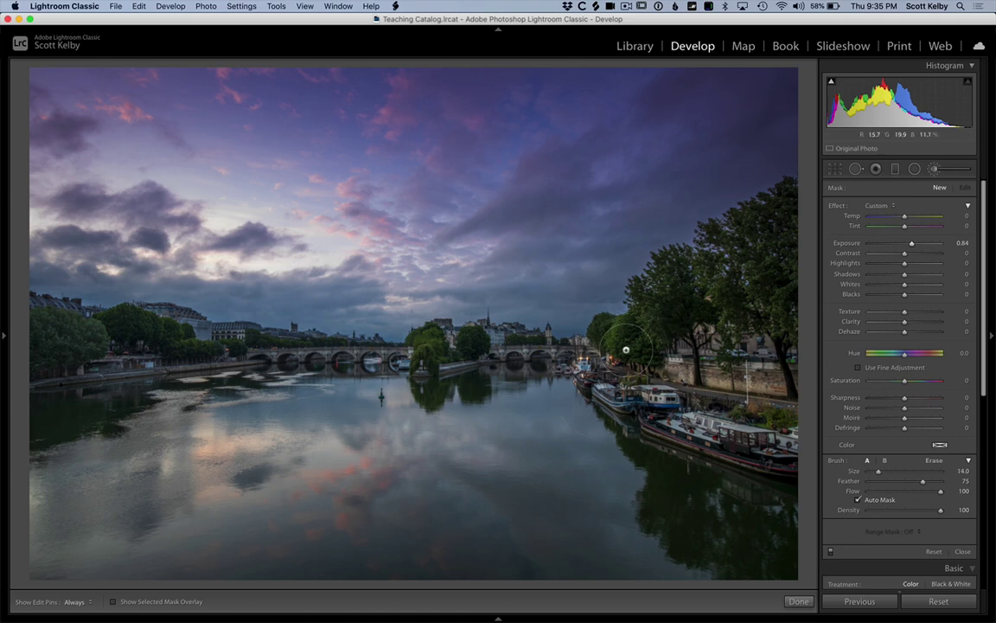
# Paint the brightening brush over the right-bank trees and toggle it to compare.
pyautogui.moveTo(562, 309); pyautogui.dragTo(748, 279)
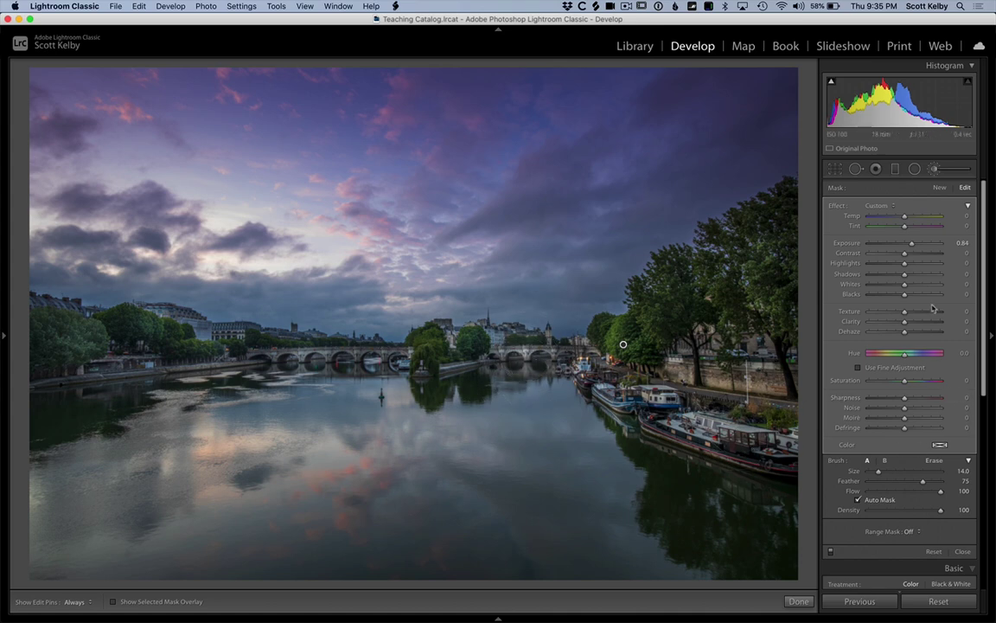
pyautogui.click(831, 553)
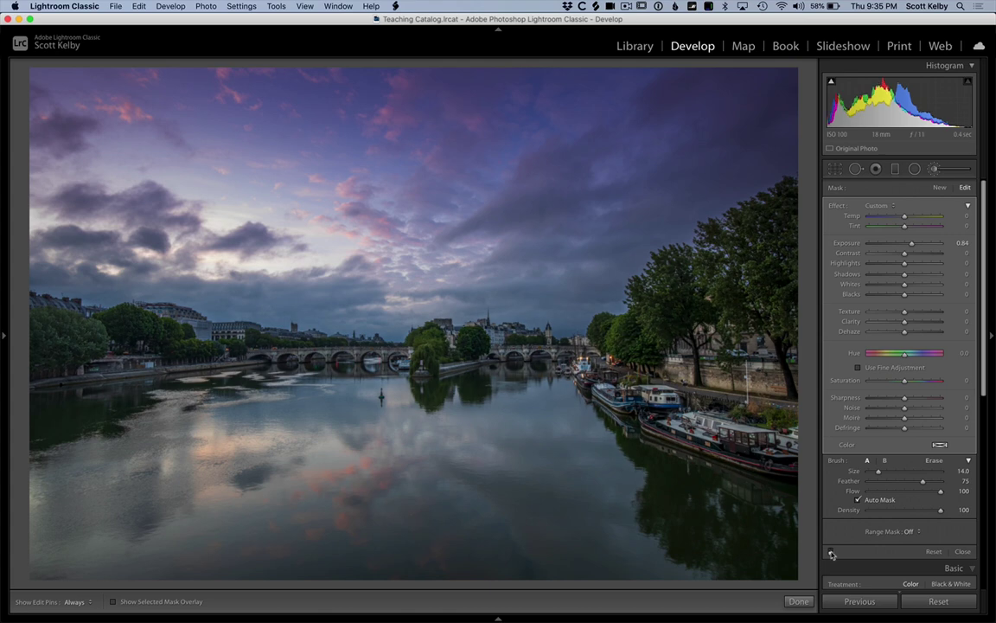
pyautogui.click(831, 553)
pyautogui.click(831, 553)
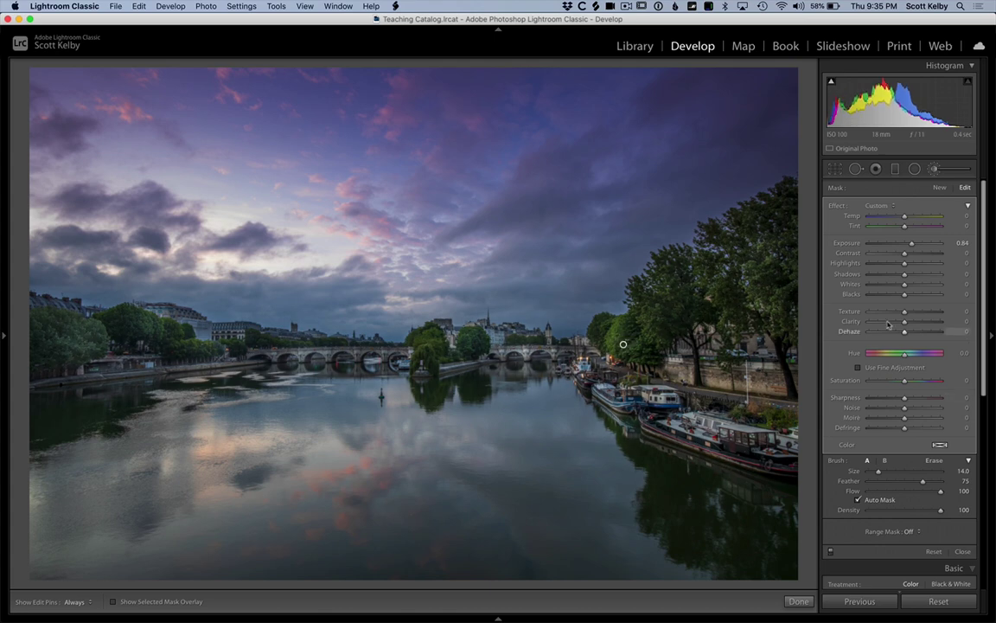
# Raise contrast, set Texture +38 and Clarity +25, and reset Vibrance to 0.
pyautogui.click(949, 170)
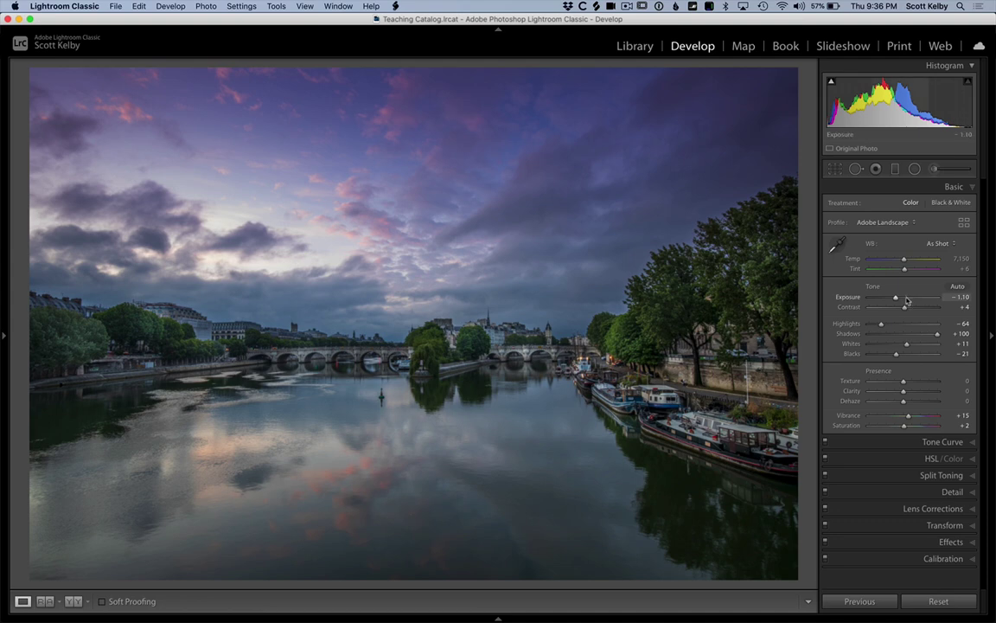
pyautogui.moveTo(905, 307); pyautogui.dragTo(915, 310)
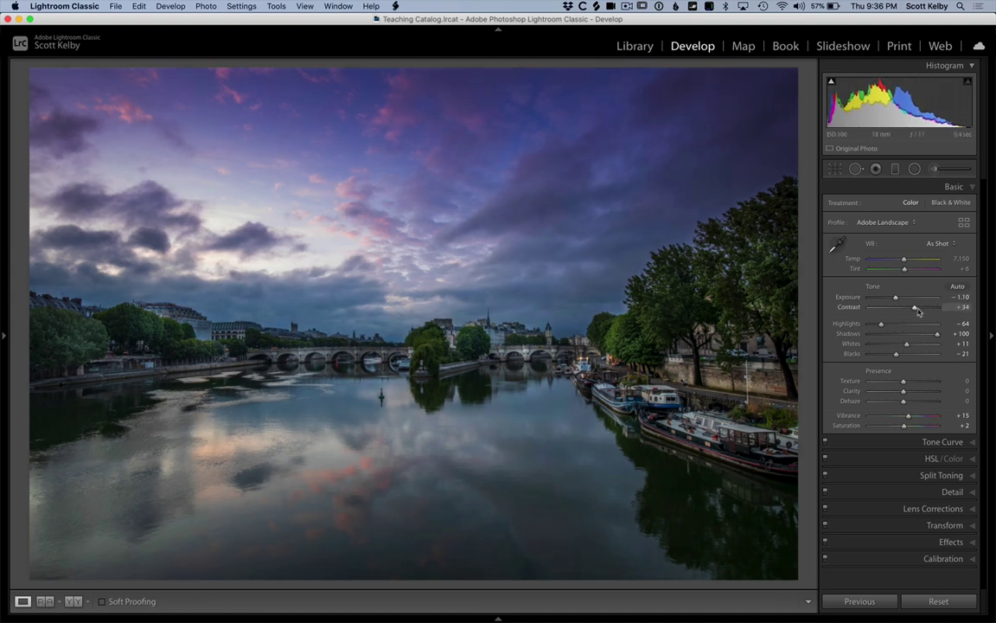
pyautogui.moveTo(918, 311); pyautogui.dragTo(918, 313)
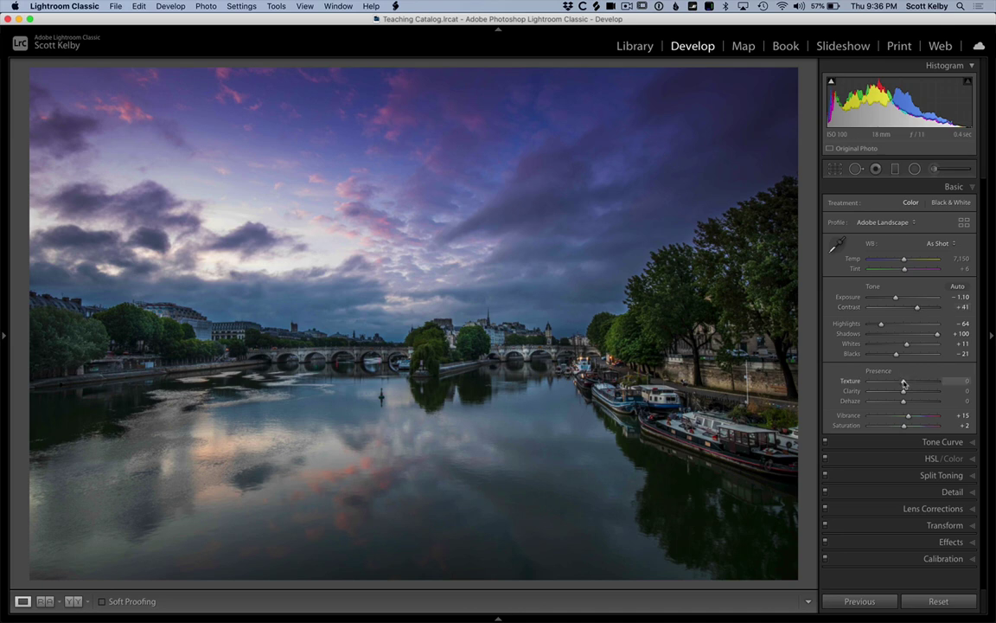
pyautogui.moveTo(904, 383); pyautogui.dragTo(916, 383)
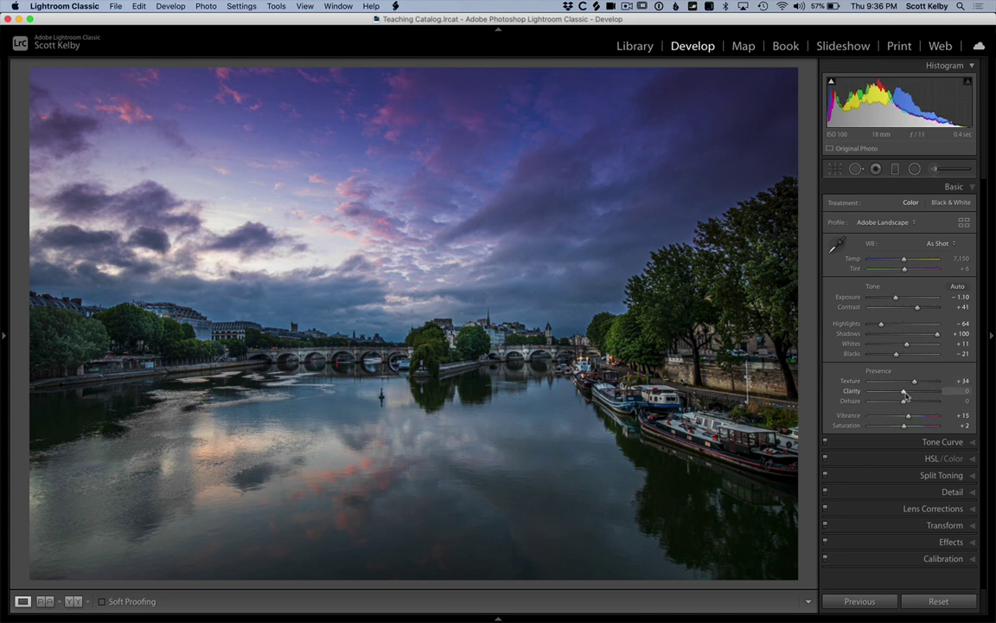
pyautogui.moveTo(904, 394); pyautogui.dragTo(908, 394)
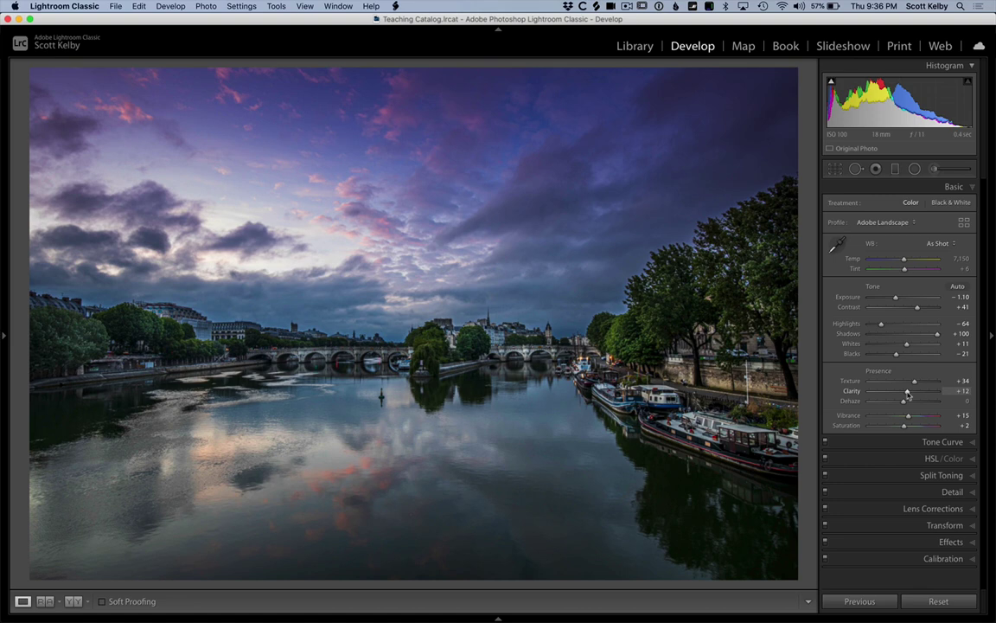
pyautogui.moveTo(908, 394); pyautogui.dragTo(913, 396)
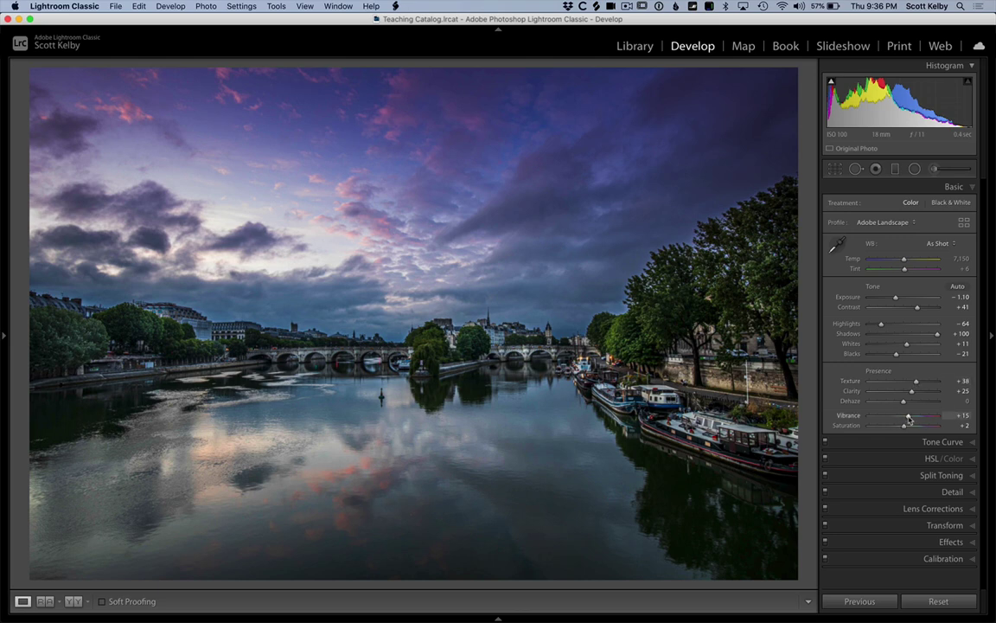
pyautogui.doubleClick(909, 416)
pyautogui.press('y')
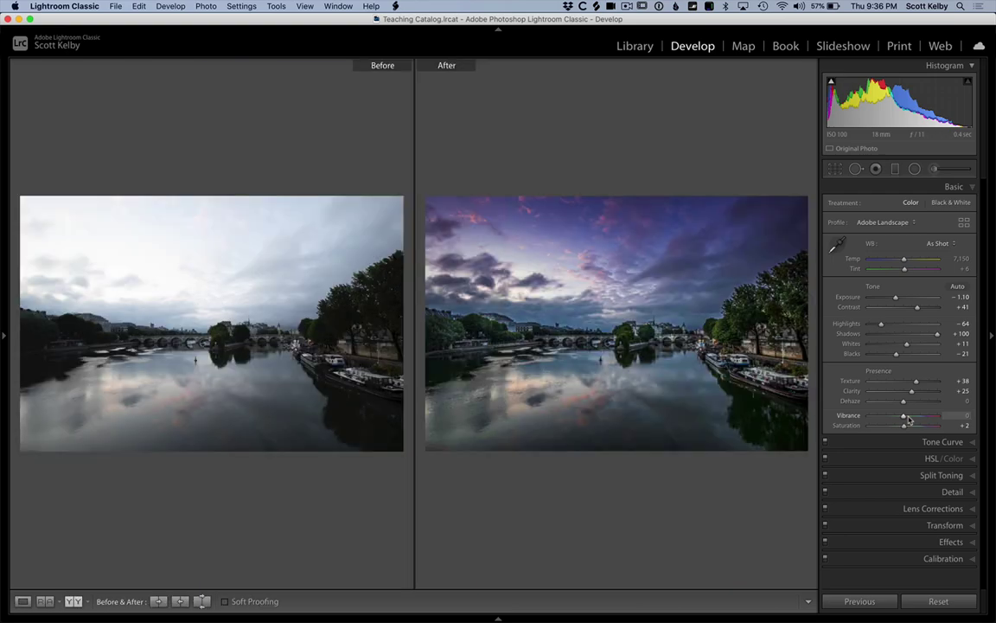
# Review the before/after comparison full-screen, then send the photo to Photoshop with Cmd+E.
pyautogui.hotkey('shift', 'Tab')
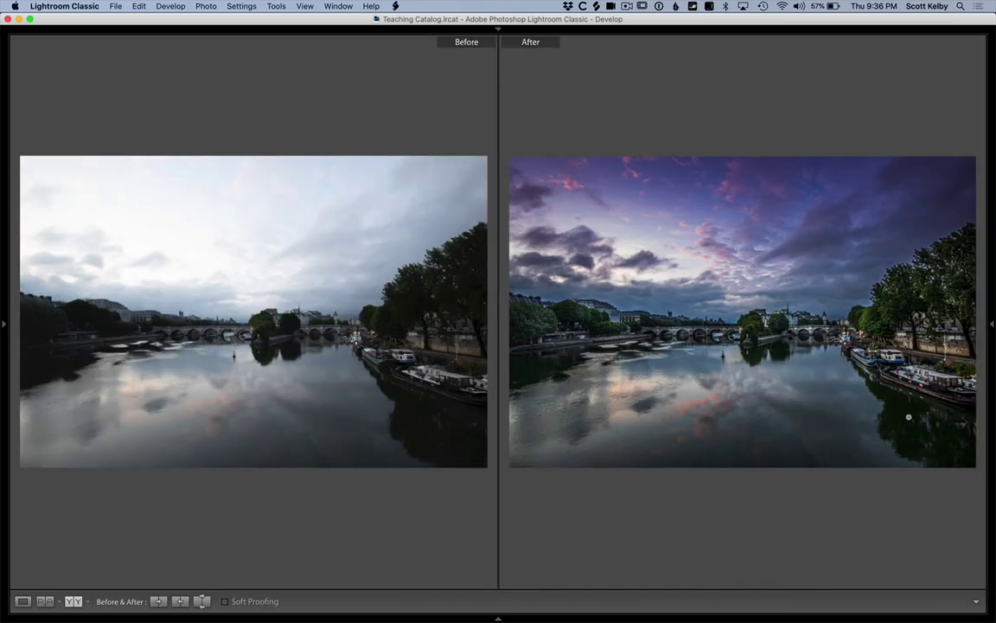
pyautogui.hotkey('shift', 'Tab')
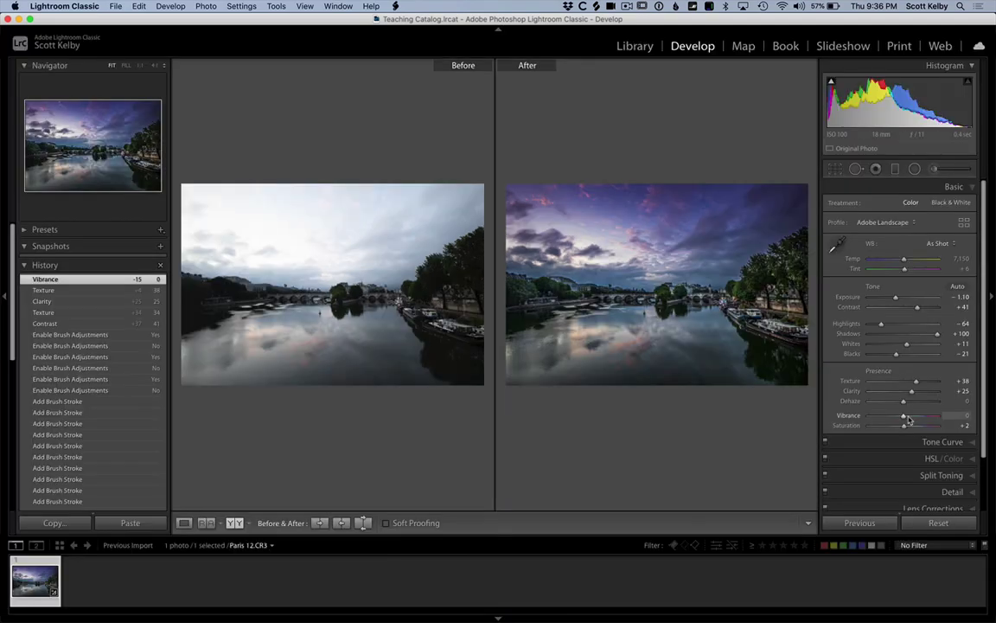
pyautogui.press('y')
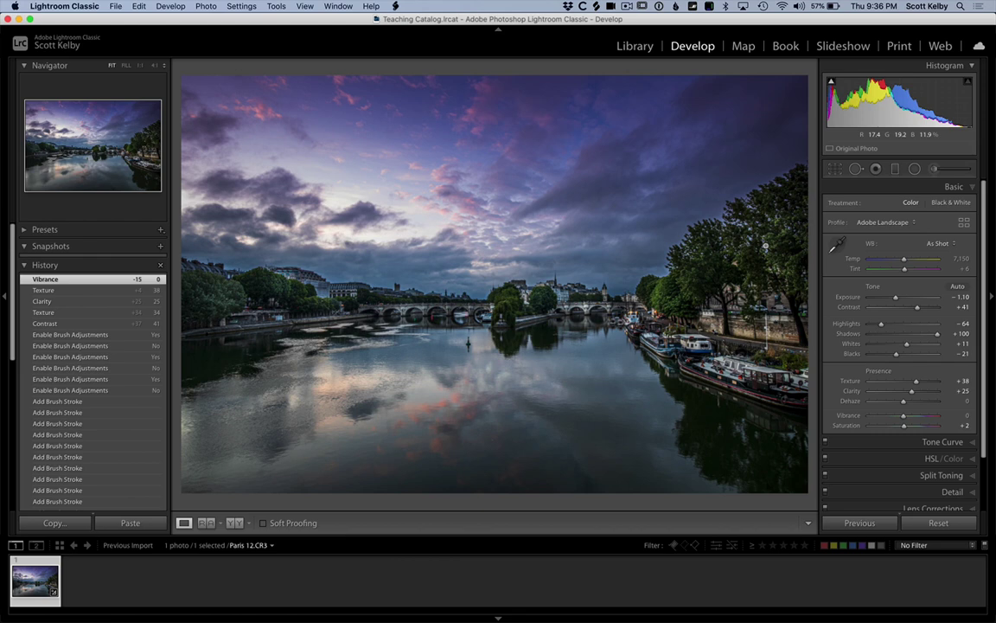
pyautogui.press('super+e')
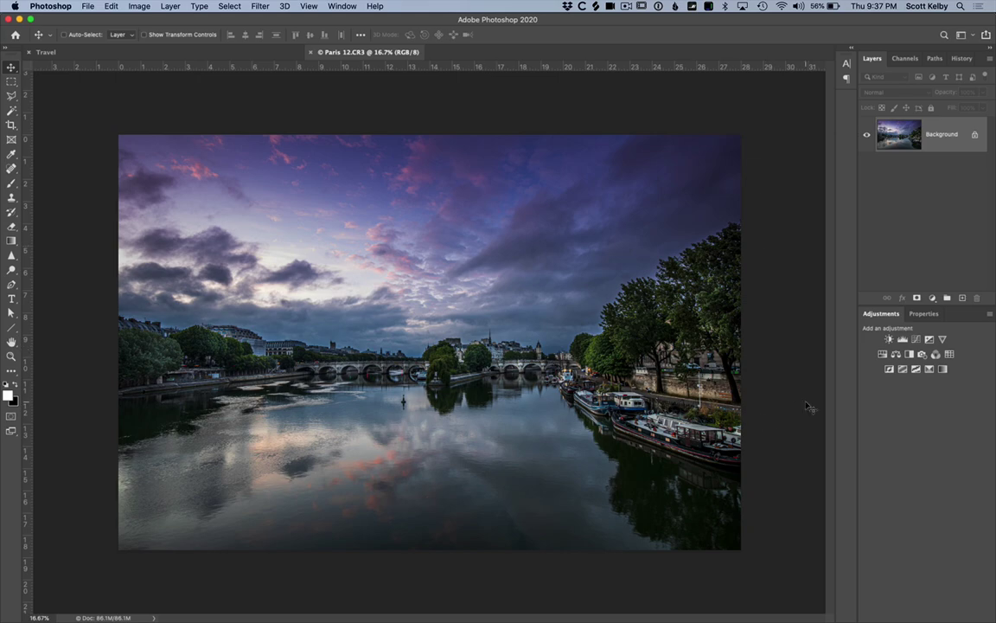
# Zoom in on the right-bank trees and set the Clone Stamp to size 200 in Darken mode.
pyautogui.press('super+plus')
pyautogui.press('super+plus')
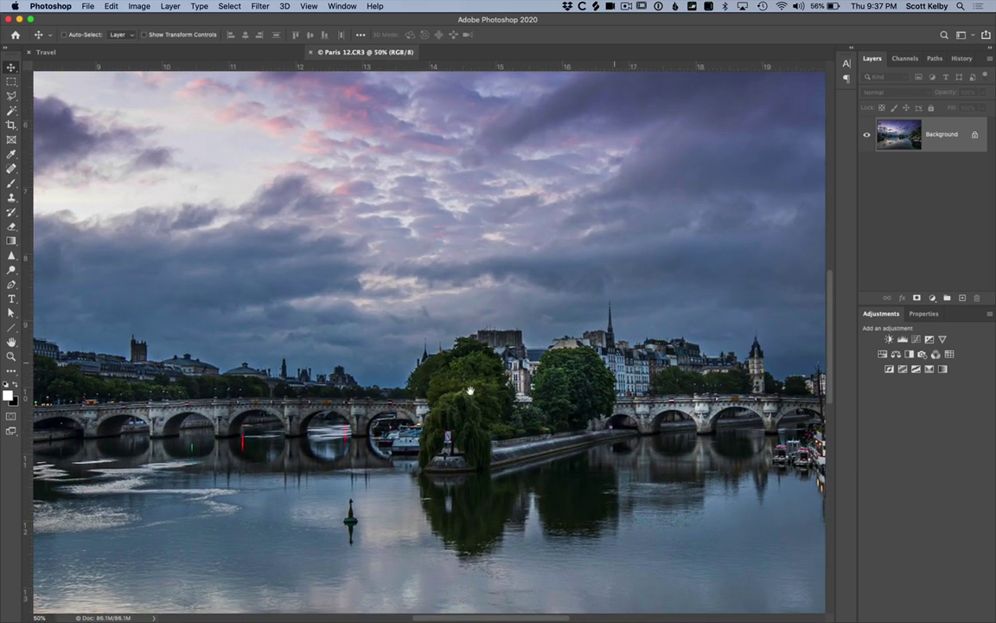
pyautogui.press('super+plus')
pyautogui.moveTo(482, 257); pyautogui.dragTo(278, 258)
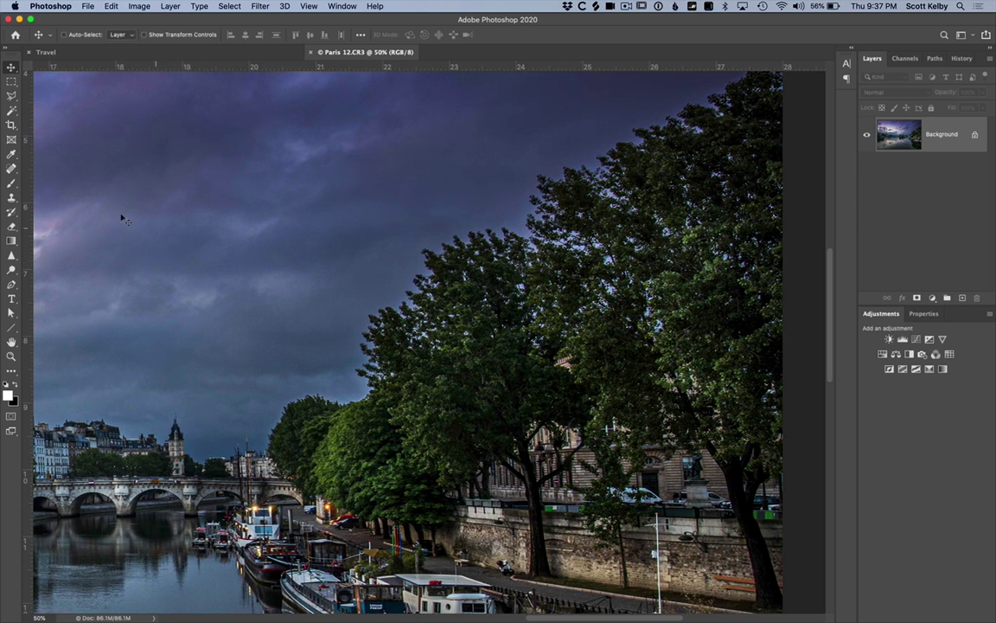
pyautogui.click(11, 198)
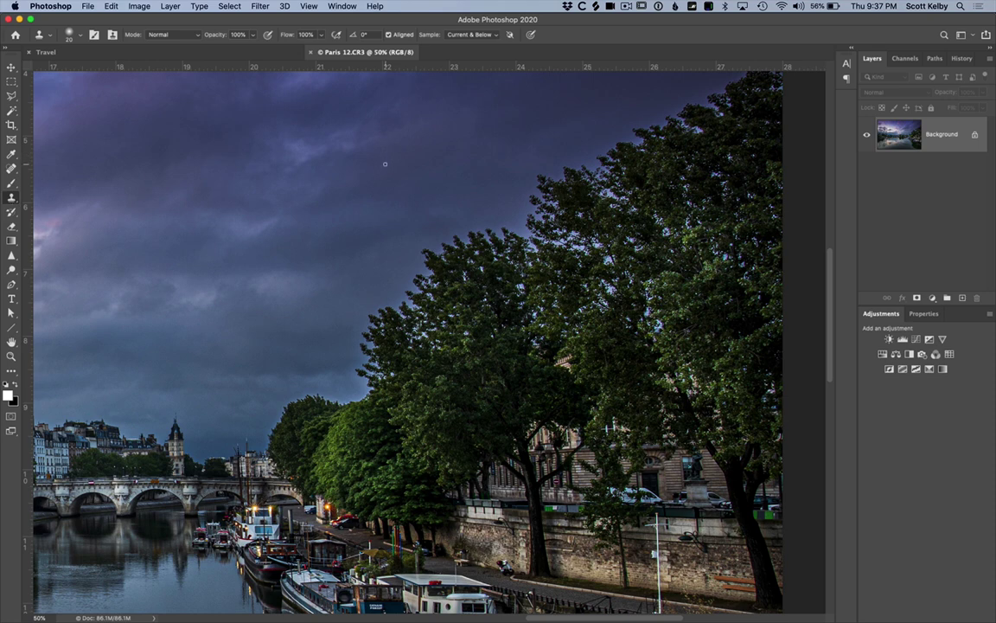
pyautogui.press(']')
pyautogui.press(']')
pyautogui.press(']')
pyautogui.press(']')
pyautogui.press(']')
pyautogui.press(']')
pyautogui.click(181, 35)
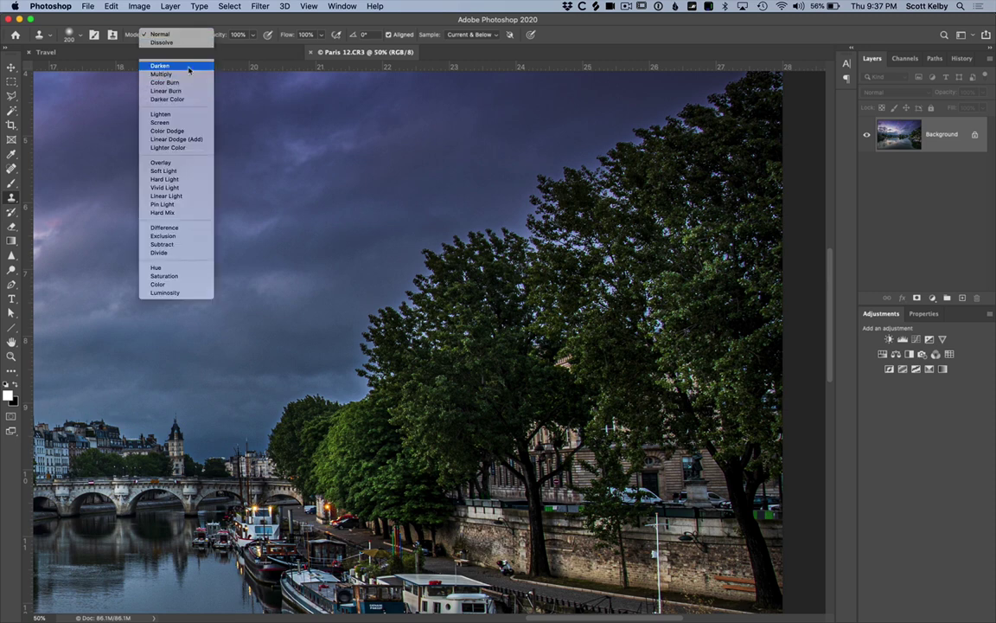
pyautogui.press('Escape')
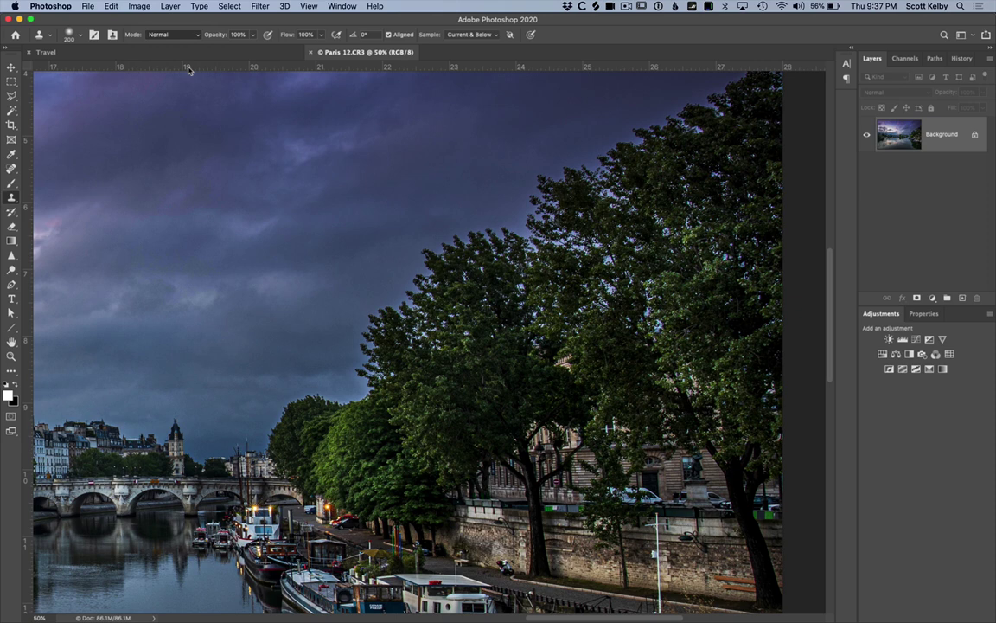
pyautogui.hotkey('alt', 'shift', 'k')
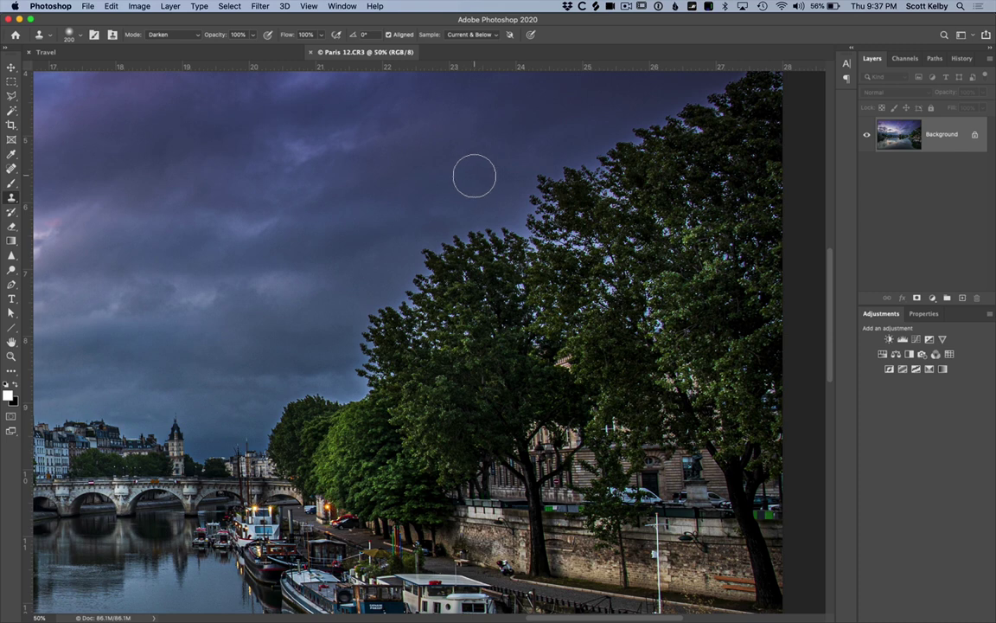
# Clone sky over the glow along the upper tree edge, lowering opacity to 63%.
pyautogui.keyDown('alt'); pyautogui.click(474, 169); pyautogui.keyUp('alt')
pyautogui.moveTo(519, 227); pyautogui.dragTo(541, 233)
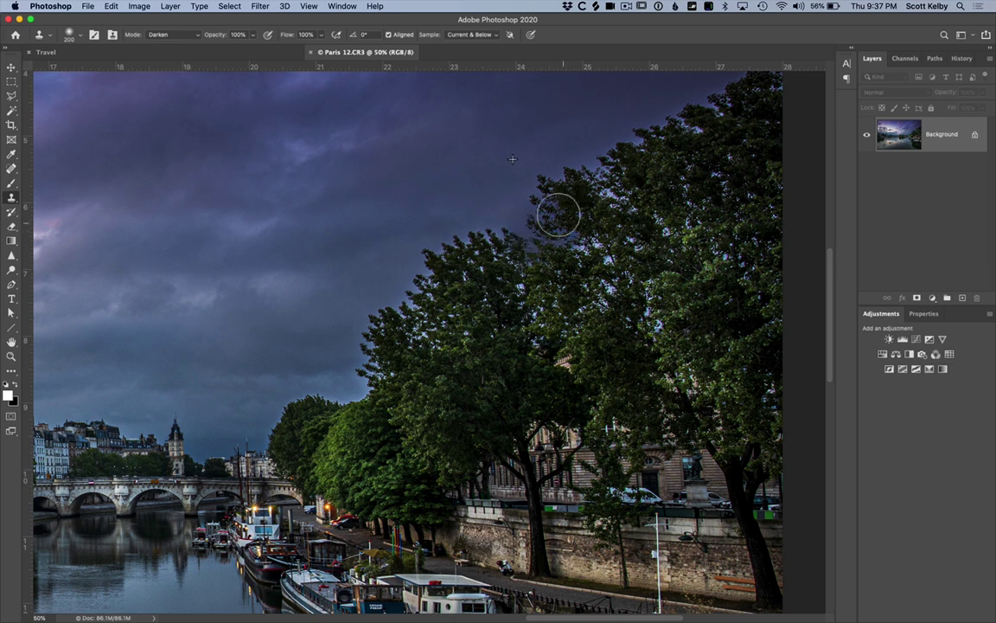
pyautogui.moveTo(542, 233); pyautogui.dragTo(505, 213)
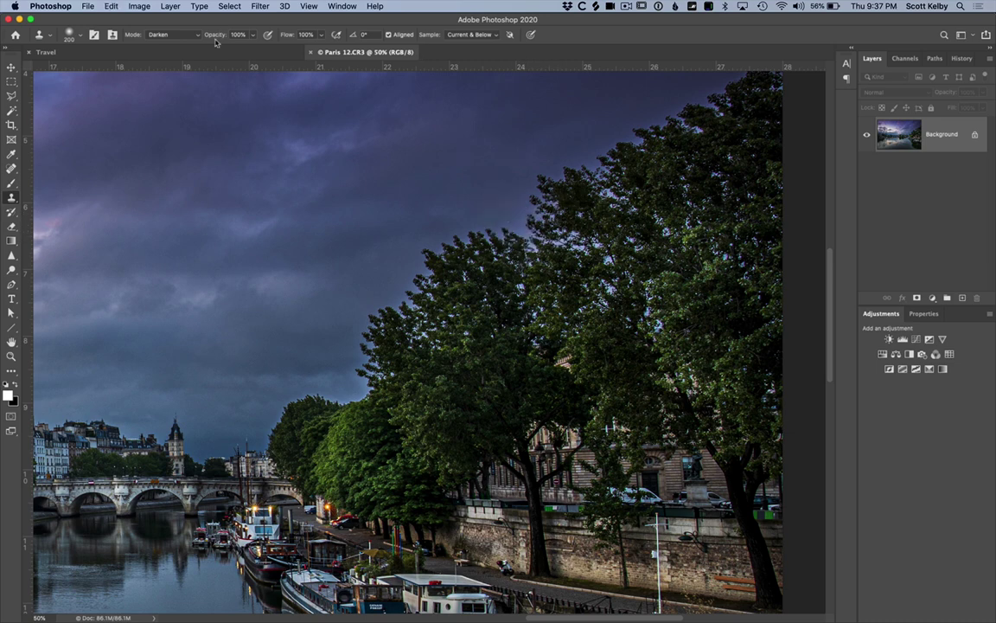
pyautogui.moveTo(217, 37); pyautogui.dragTo(180, 36)
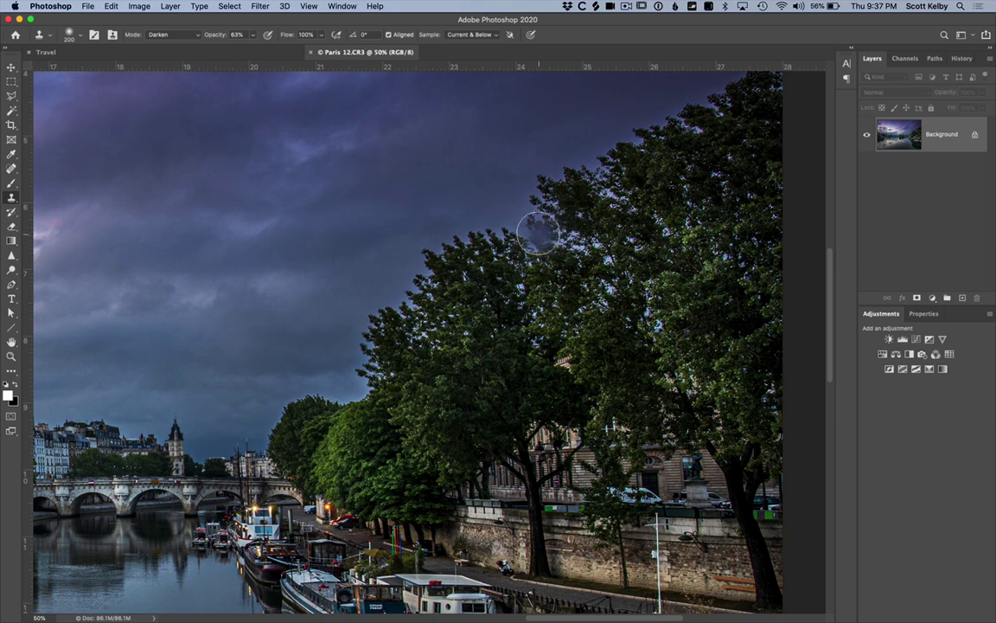
pyautogui.moveTo(505, 204)
pyautogui.mouseDown()
pyautogui.moveTo(560, 216)
pyautogui.moveTo(553, 195)
pyautogui.moveTo(581, 143)
pyautogui.moveTo(562, 235)
pyautogui.mouseUp()
pyautogui.keyDown('super'); pyautogui.click(516, 215); pyautogui.keyUp('super')
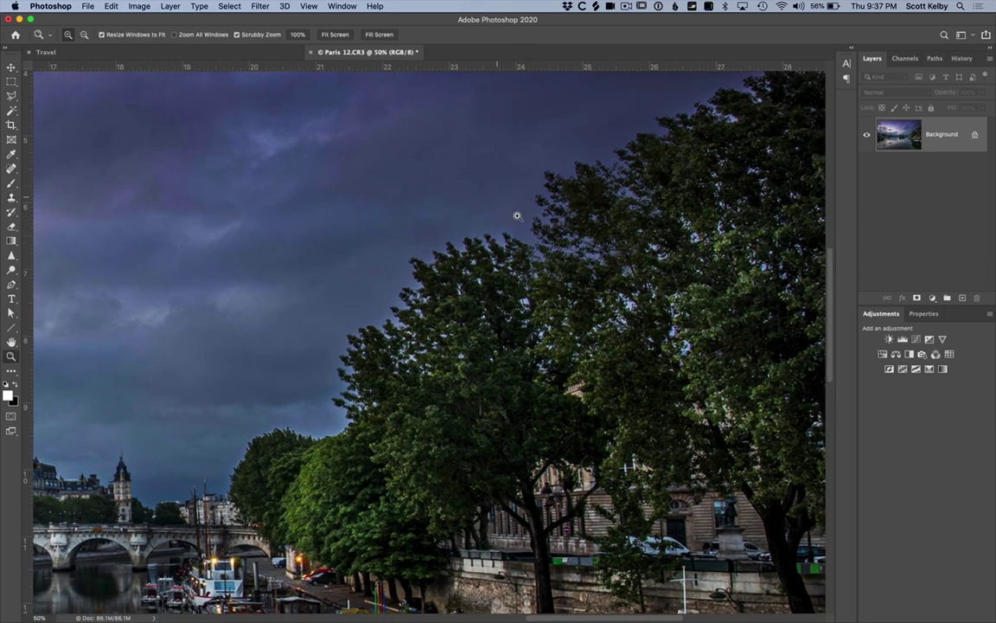
pyautogui.moveTo(590, 285)
pyautogui.mouseDown()
pyautogui.moveTo(456, 285)
pyautogui.moveTo(391, 373)
pyautogui.mouseUp()
pyautogui.press('super+space')
pyautogui.keyDown('super'); pyautogui.click(507, 148); pyautogui.keyUp('super')
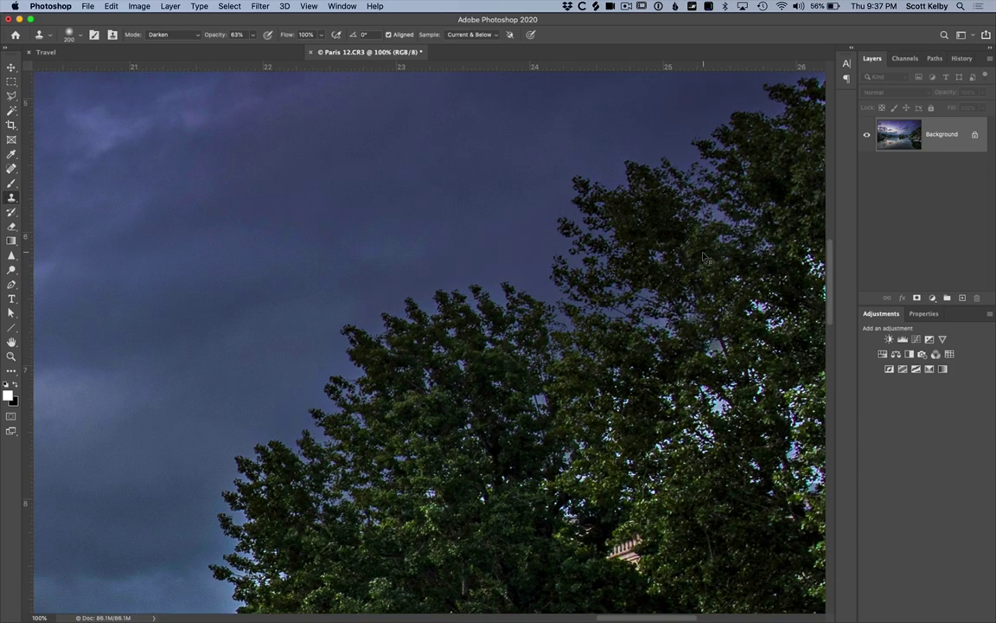
pyautogui.press('super+minus')
pyautogui.press('super+minus')
pyautogui.press('super+minus')
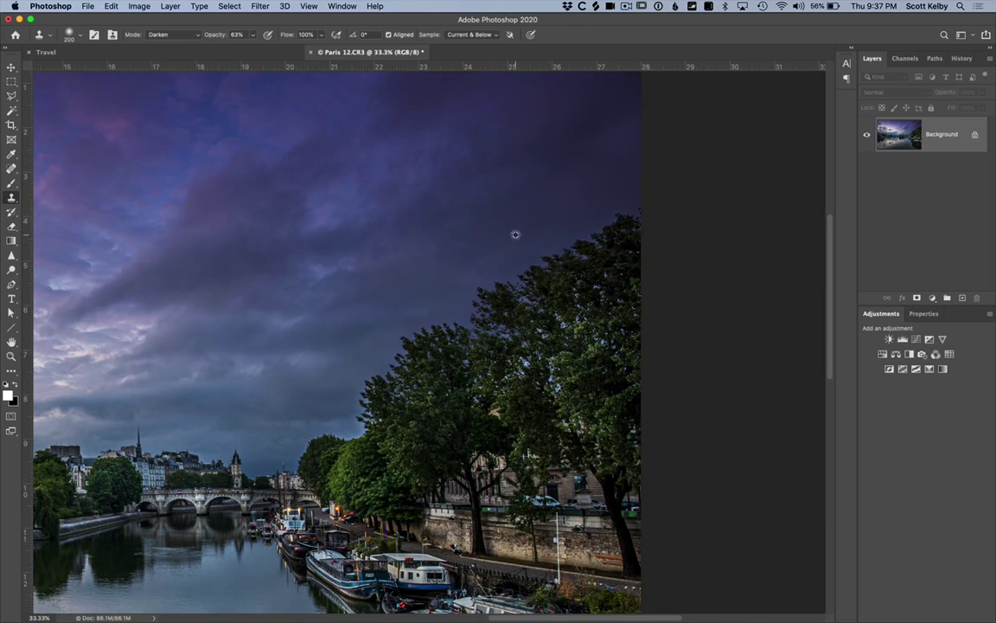
pyautogui.moveTo(511, 289)
pyautogui.mouseDown()
pyautogui.moveTo(576, 302)
pyautogui.moveTo(536, 304)
pyautogui.mouseUp()
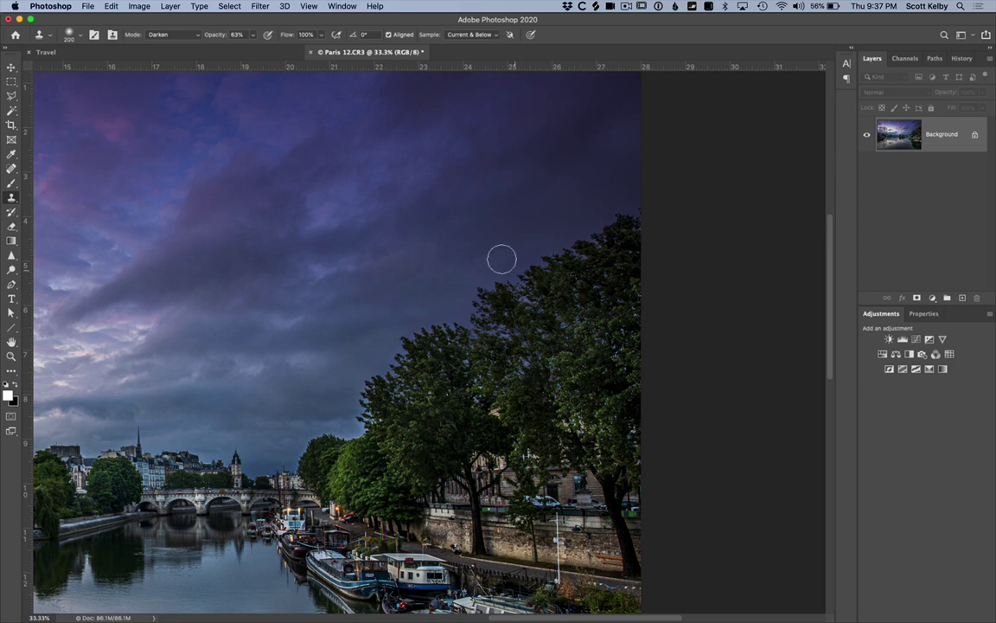
# Resample nearby sky and cover the glow along the lower tree edge.
pyautogui.keyDown('alt'); pyautogui.click(493, 233); pyautogui.keyUp('alt')
pyautogui.click(546, 391)
pyautogui.keyDown('alt'); pyautogui.click(335, 415); pyautogui.keyUp('alt')
pyautogui.moveTo(323, 423); pyautogui.dragTo(354, 402)
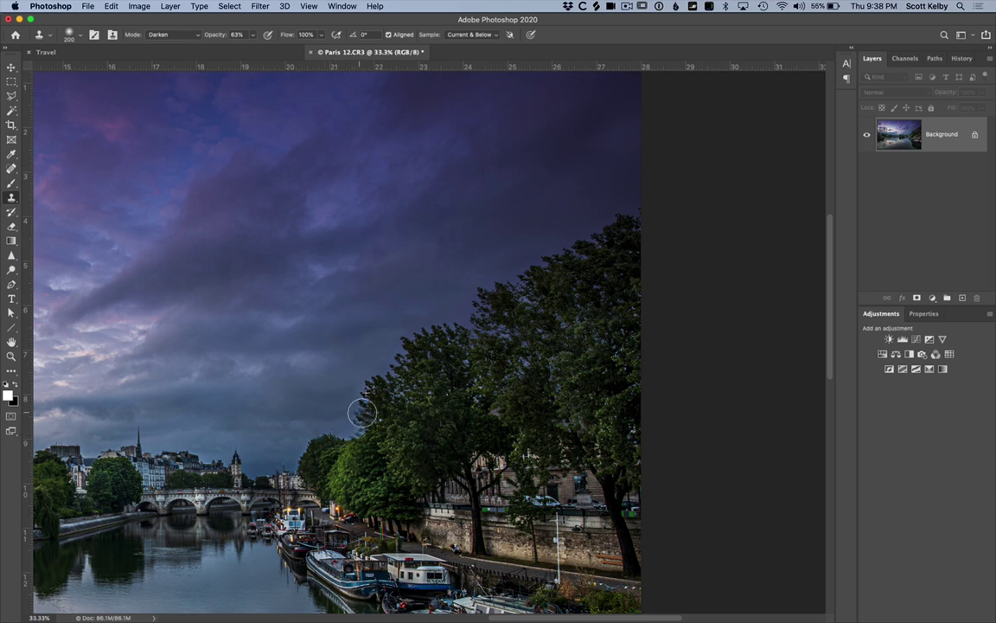
pyautogui.keyDown('alt'); pyautogui.click(332, 373); pyautogui.keyUp('alt')
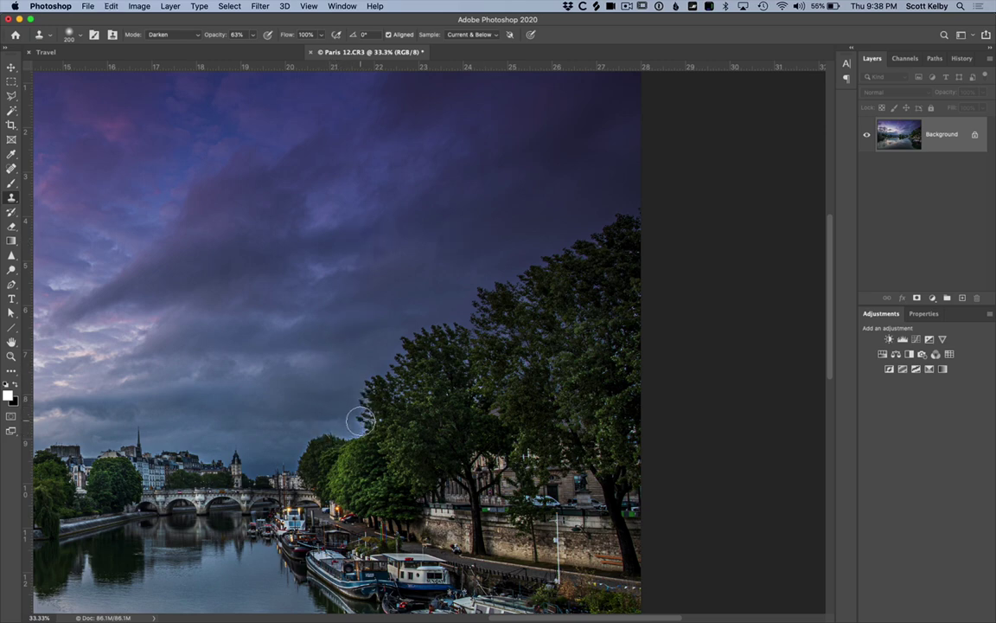
pyautogui.click(356, 404)
pyautogui.moveTo(356, 404)
pyautogui.mouseDown()
pyautogui.moveTo(345, 400)
pyautogui.moveTo(329, 427)
pyautogui.moveTo(293, 417)
pyautogui.mouseUp()
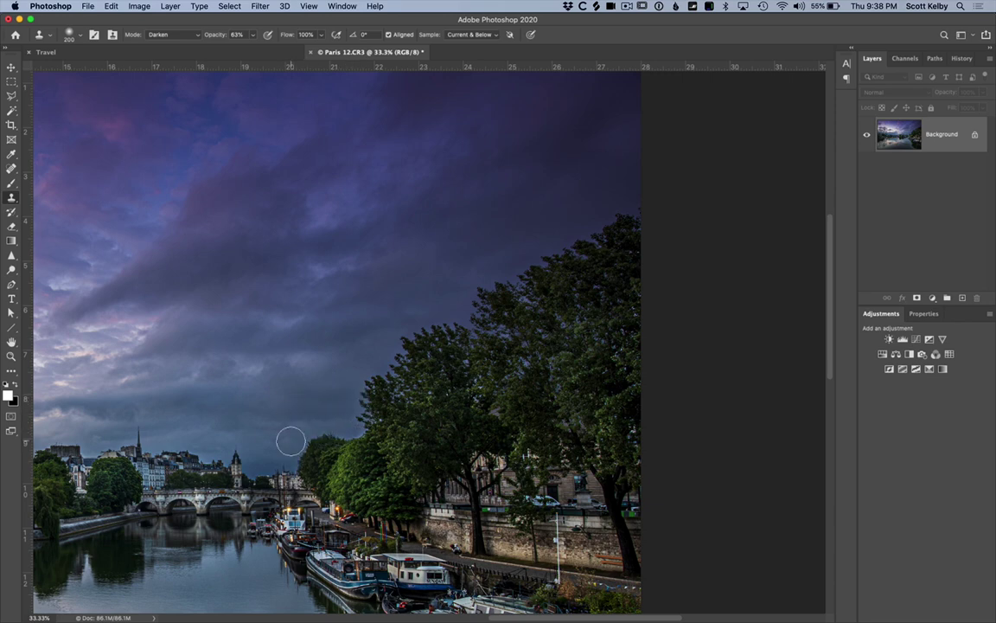
pyautogui.hotkey('ctrl', '-')
pyautogui.hotkey('ctrl', '-')
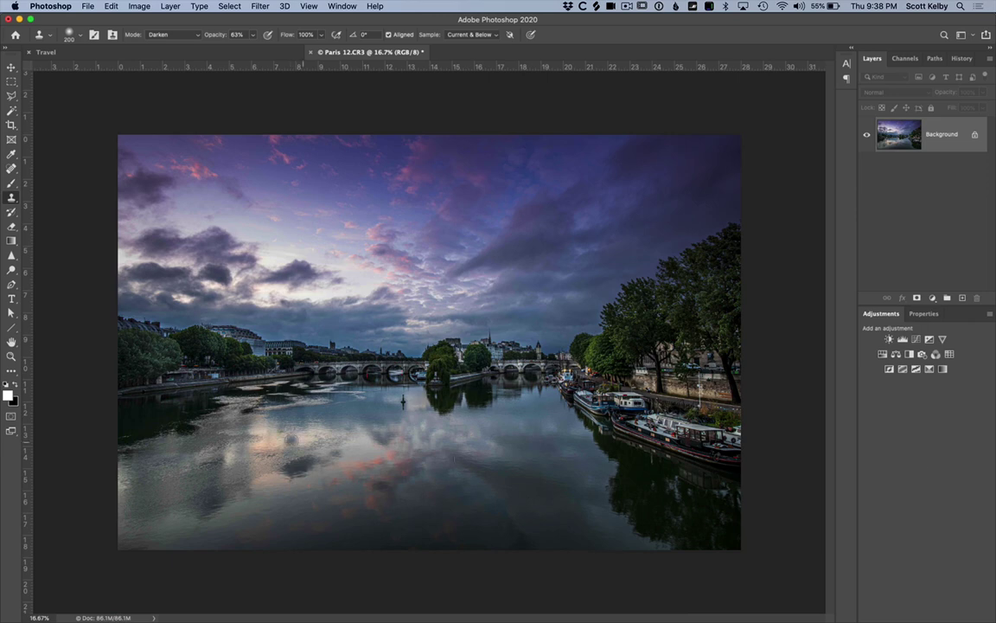
# Duplicate the Background layer, set the copy to Multiply, and add a layer mask.
pyautogui.press('v')
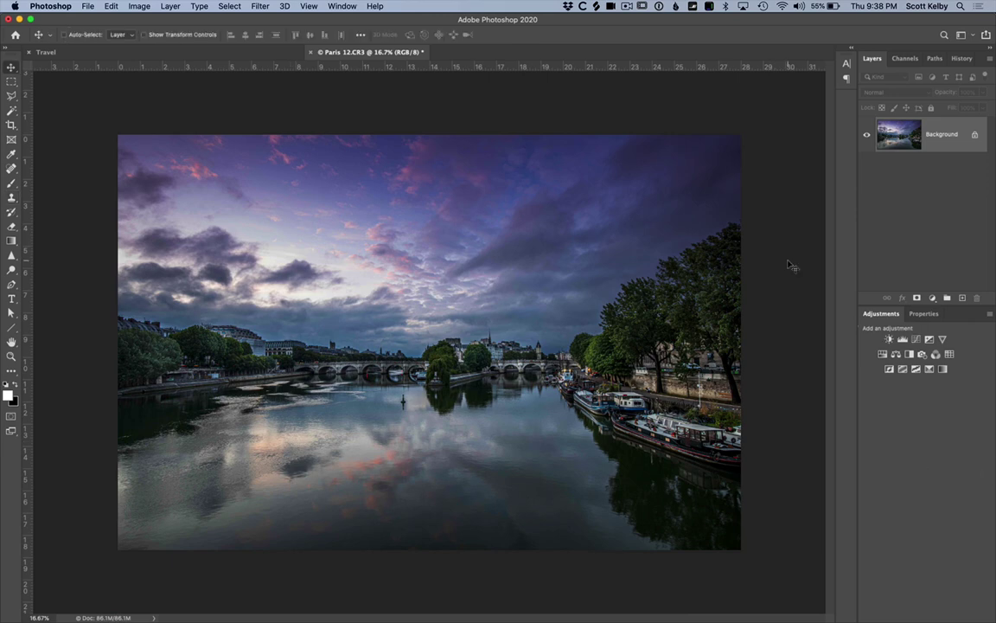
pyautogui.hotkey('ctrl', 'j')
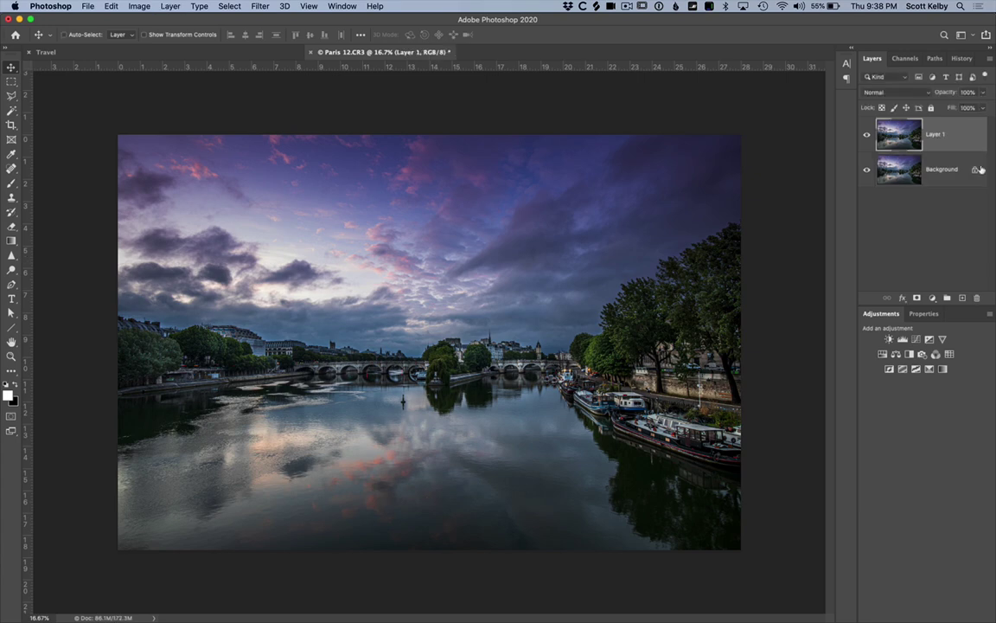
pyautogui.click(900, 91)
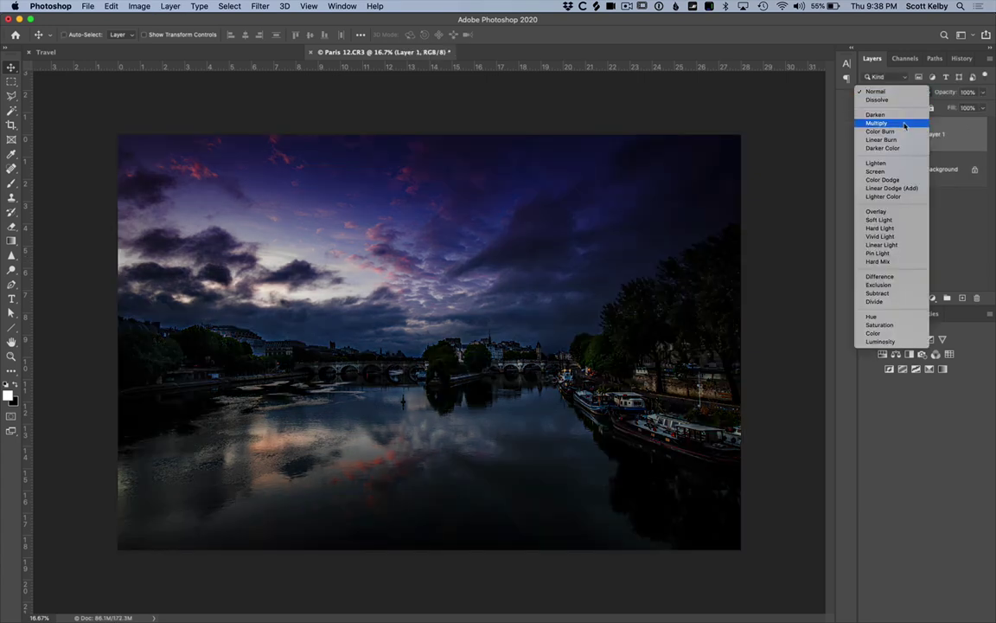
pyautogui.click(905, 125)
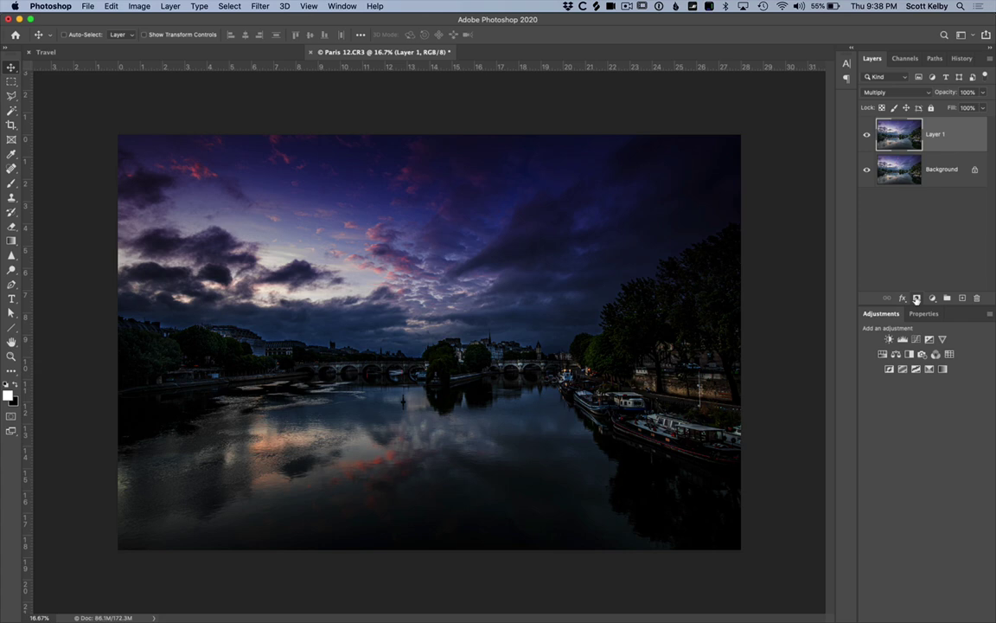
pyautogui.click(917, 298)
pyautogui.click(11, 241)
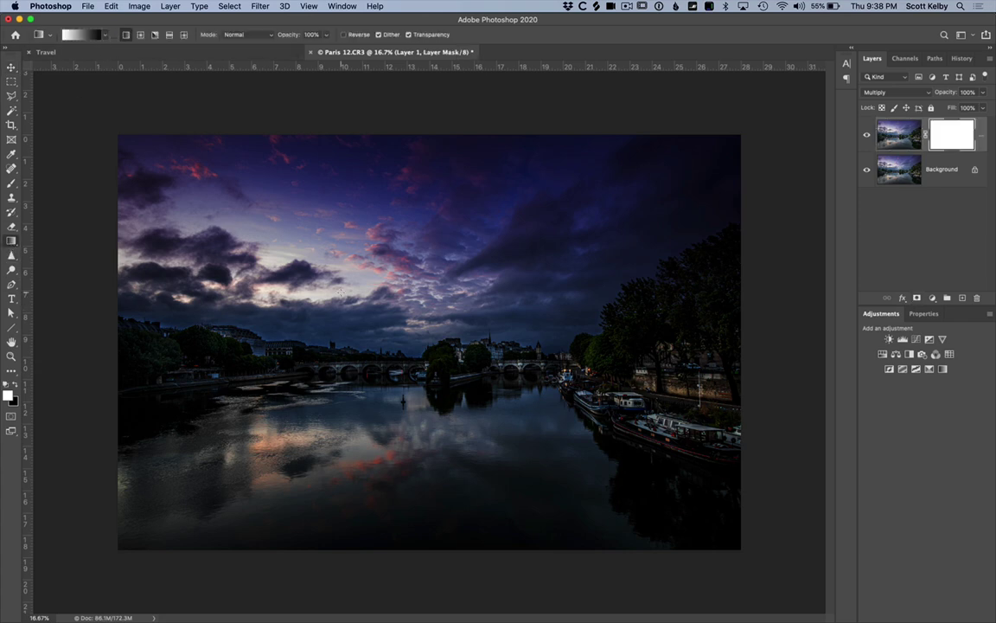
# Draw a mask gradient fading the Multiply darkening from the sky toward the water.
pyautogui.moveTo(387, 368); pyautogui.dragTo(387, 272)
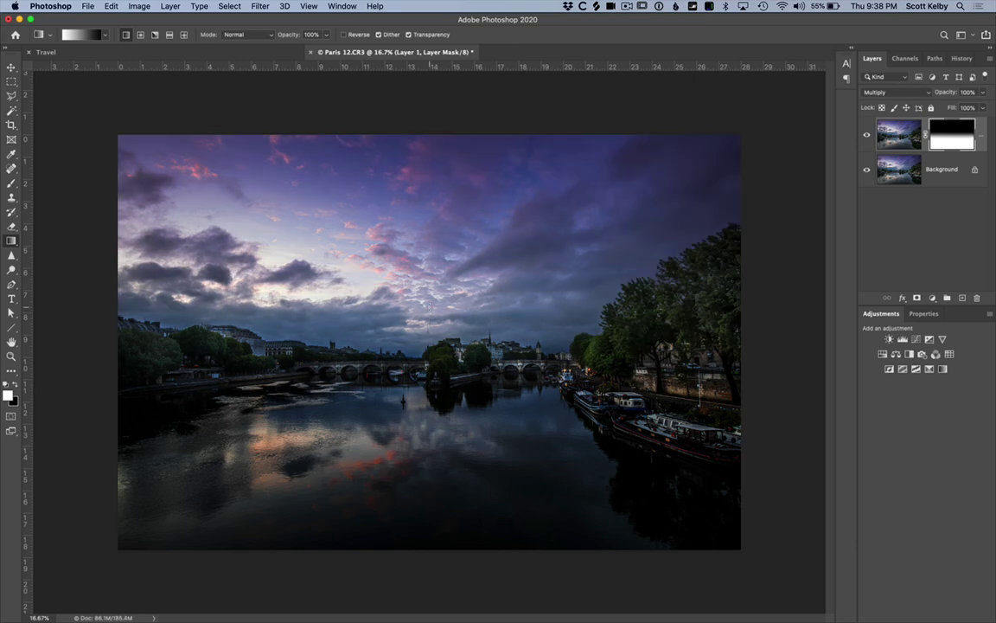
pyautogui.hotkey('ctrl', 'z')
pyautogui.moveTo(386, 298); pyautogui.dragTo(421, 510)
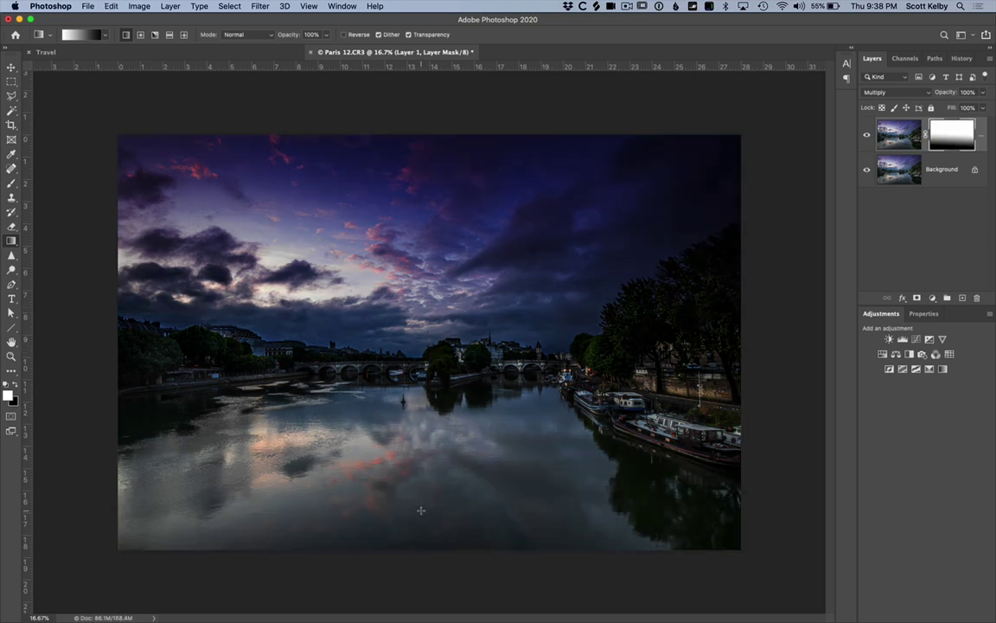
pyautogui.hotkey('ctrl', 'z')
pyautogui.moveTo(371, 291); pyautogui.dragTo(411, 418)
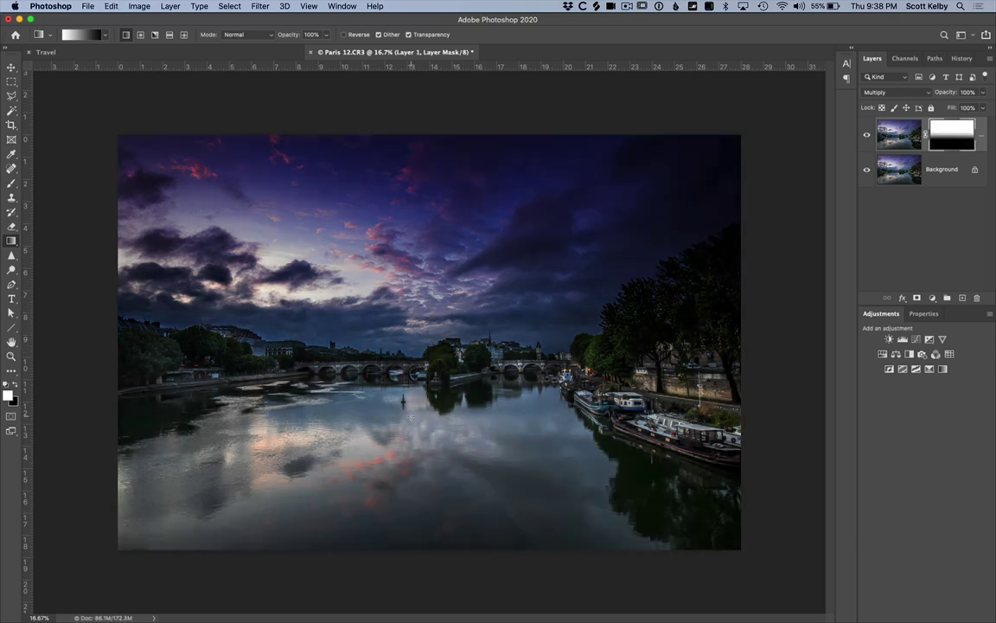
pyautogui.hotkey('ctrl', 'z')
pyautogui.moveTo(411, 294); pyautogui.dragTo(401, 469)
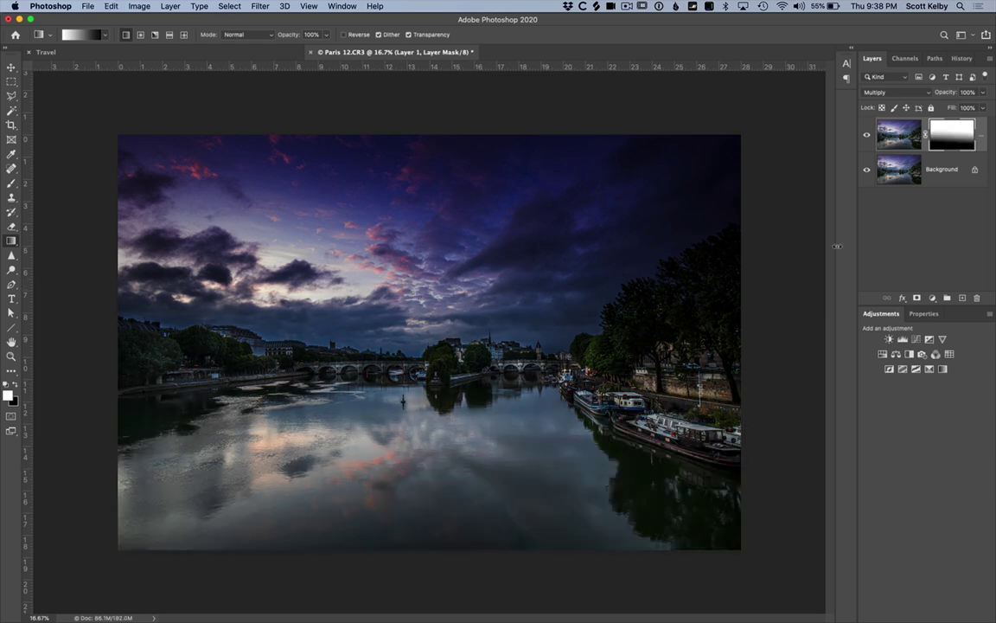
# Lower the Multiply layer's opacity to about 46%, toggling it to compare.
pyautogui.moveTo(944, 93); pyautogui.dragTo(928, 94)
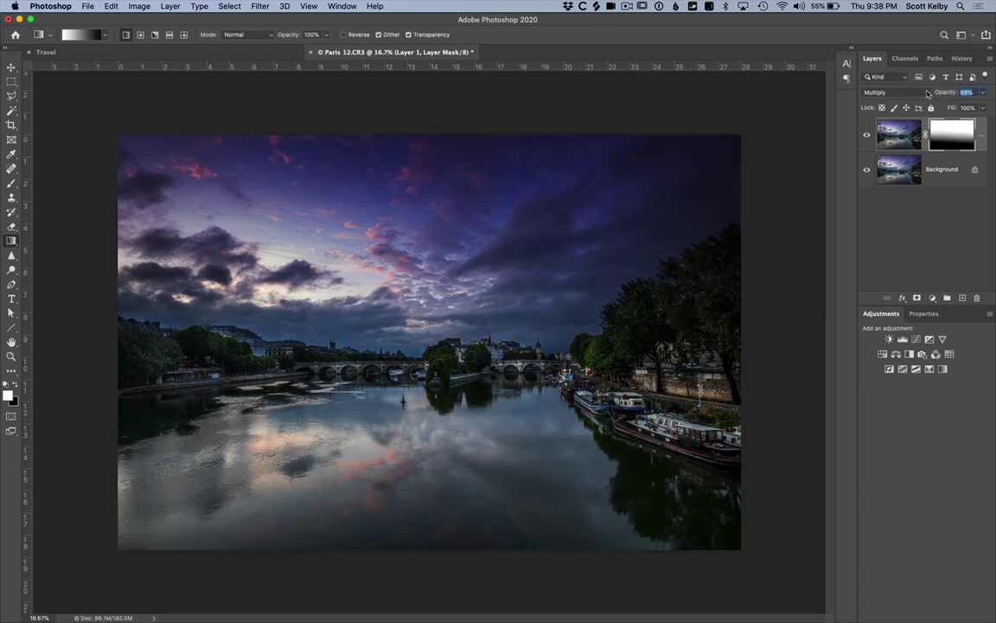
pyautogui.click(866, 136)
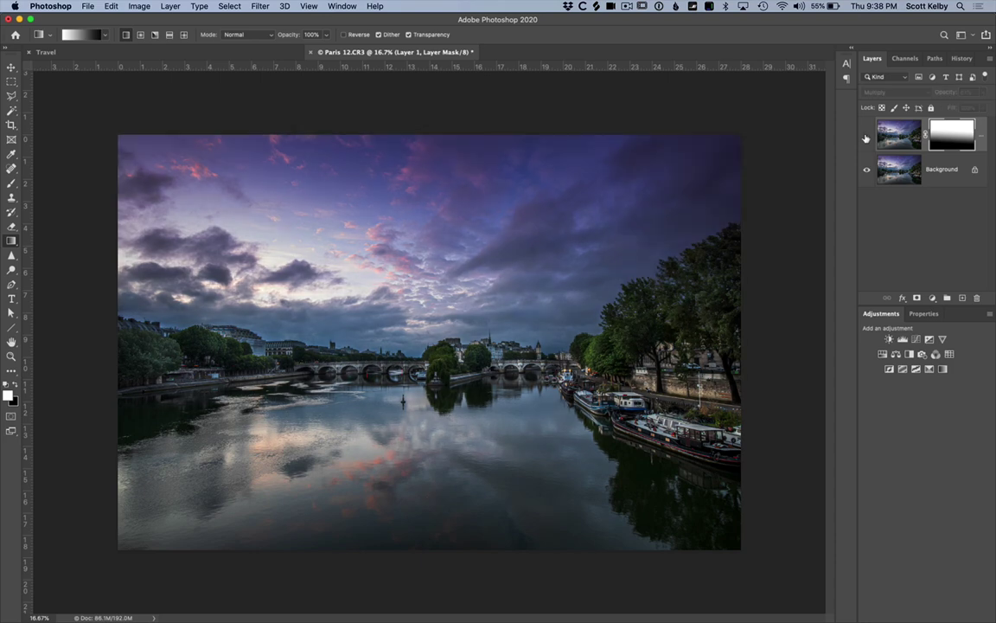
pyautogui.click(866, 136)
pyautogui.click(867, 135)
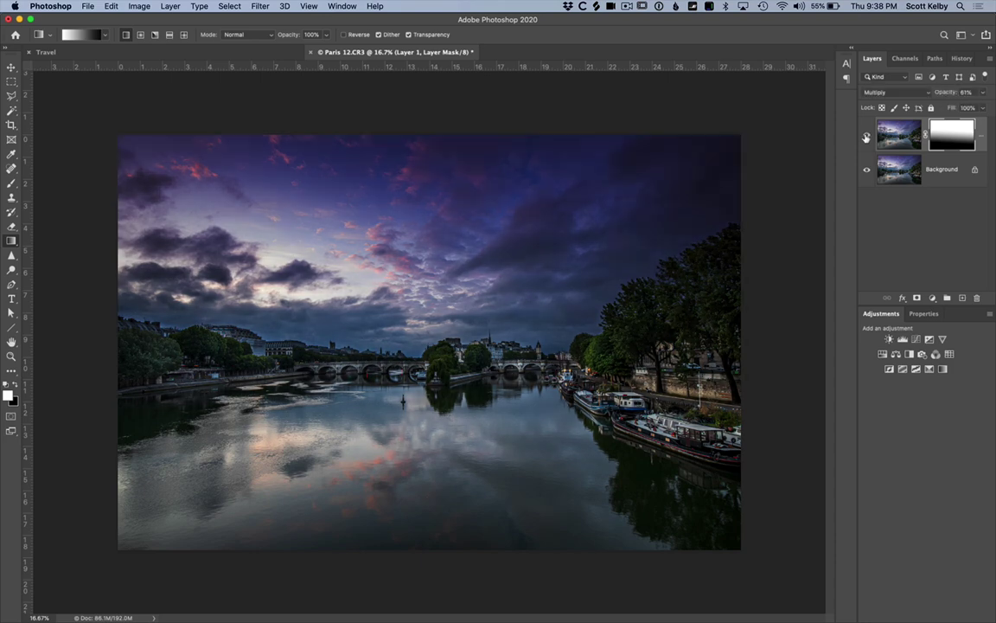
pyautogui.moveTo(947, 93); pyautogui.dragTo(943, 95)
pyautogui.click(866, 136)
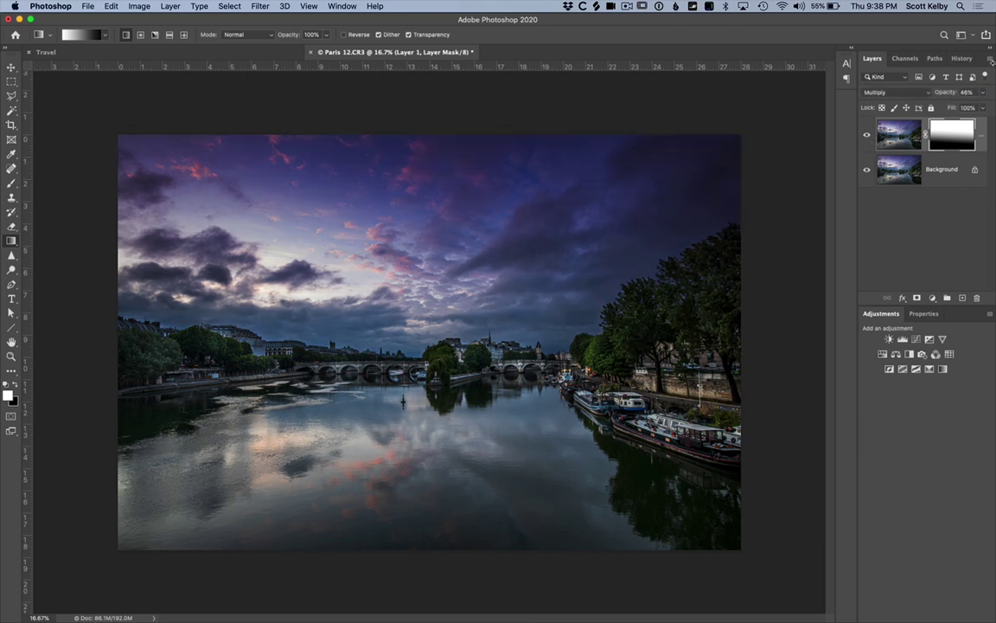
pyautogui.click(991, 59)
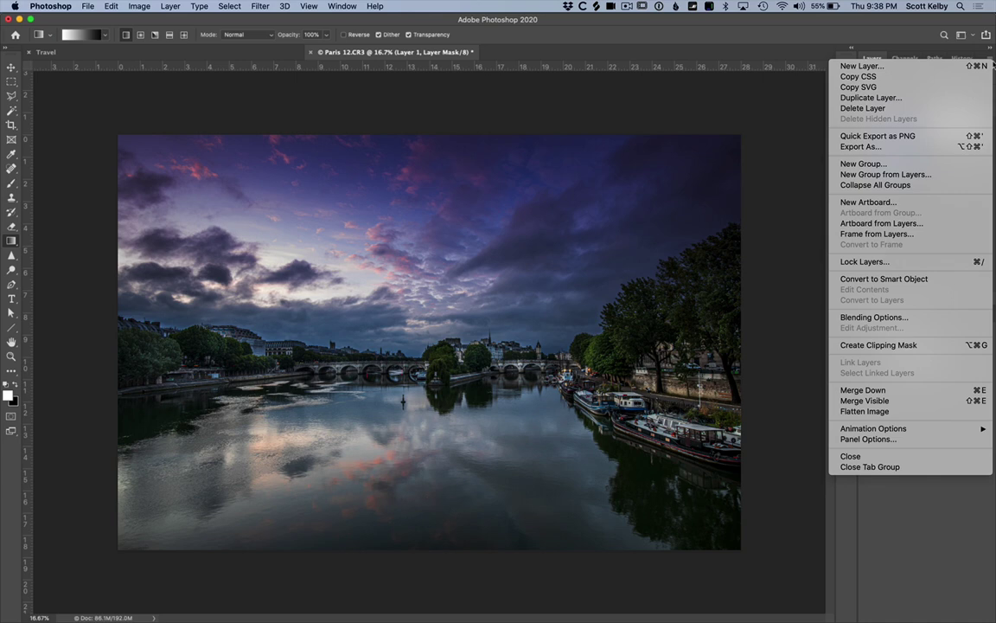
# Flatten, sharpen with Unsharp Mask (122, 1.1, 5), and save Paris 12-Edit.psd back to Lightroom.
pyautogui.click(902, 412)
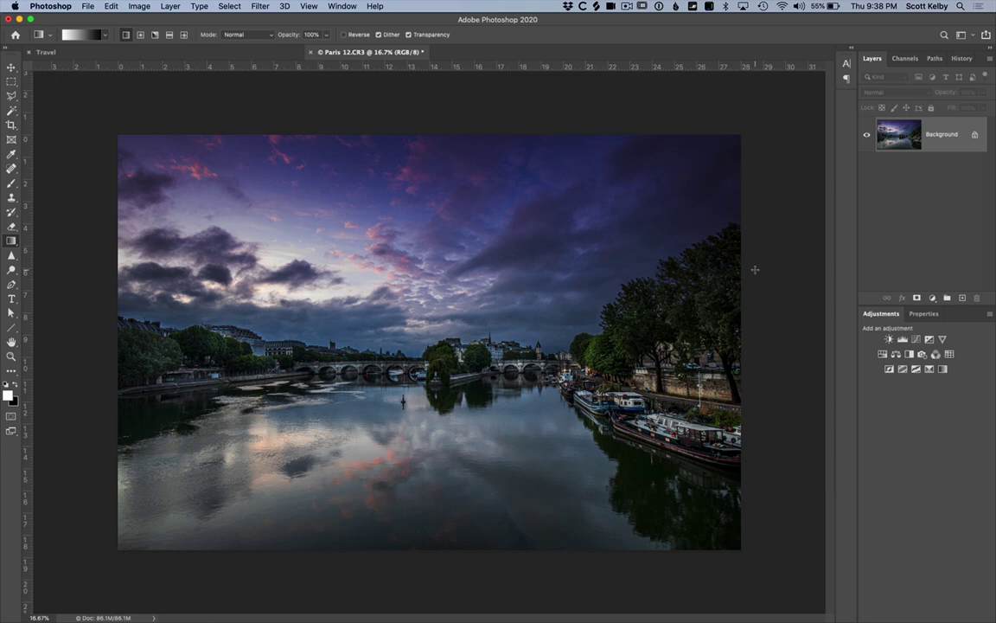
pyautogui.click(260, 6)
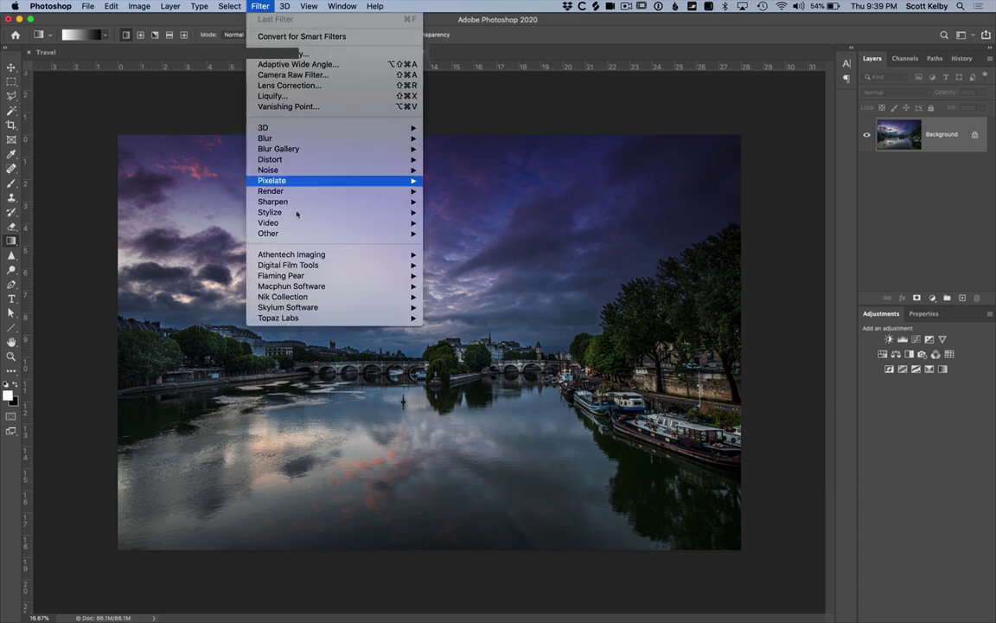
pyautogui.click(446, 255)
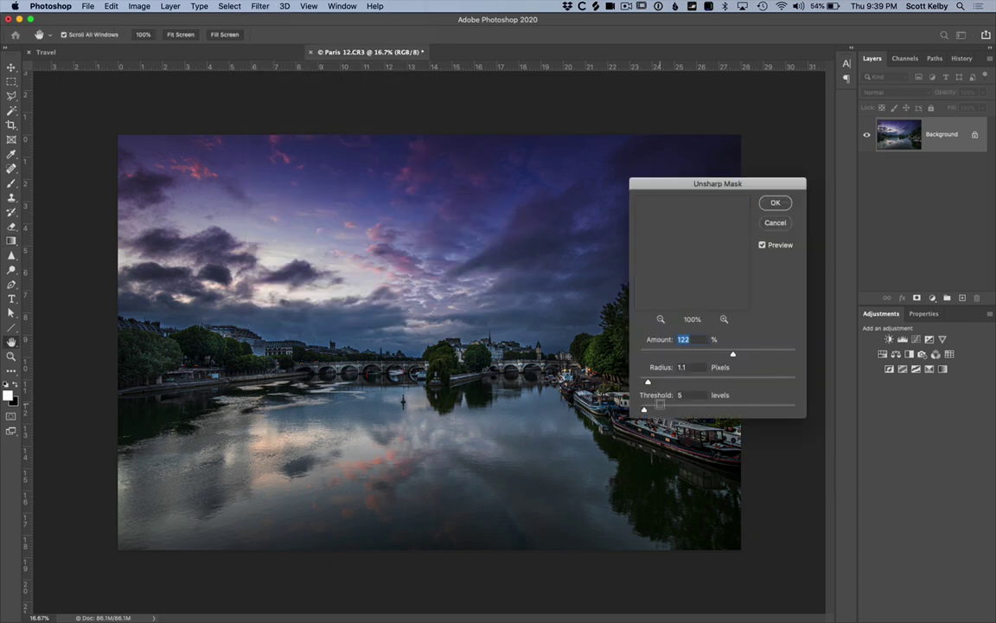
pyautogui.click(775, 204)
pyautogui.press('g')
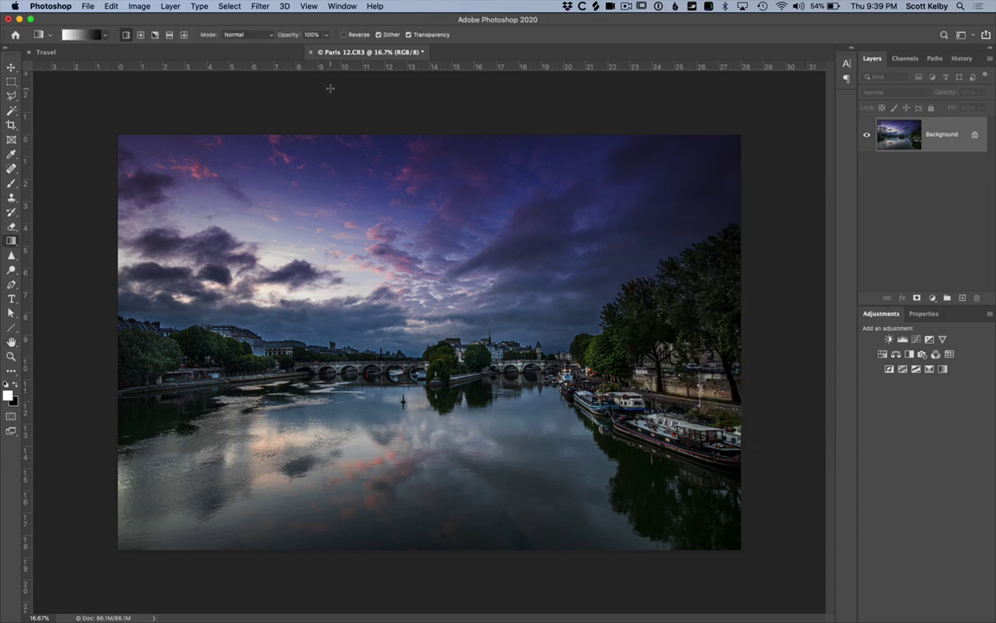
pyautogui.press('super+s')
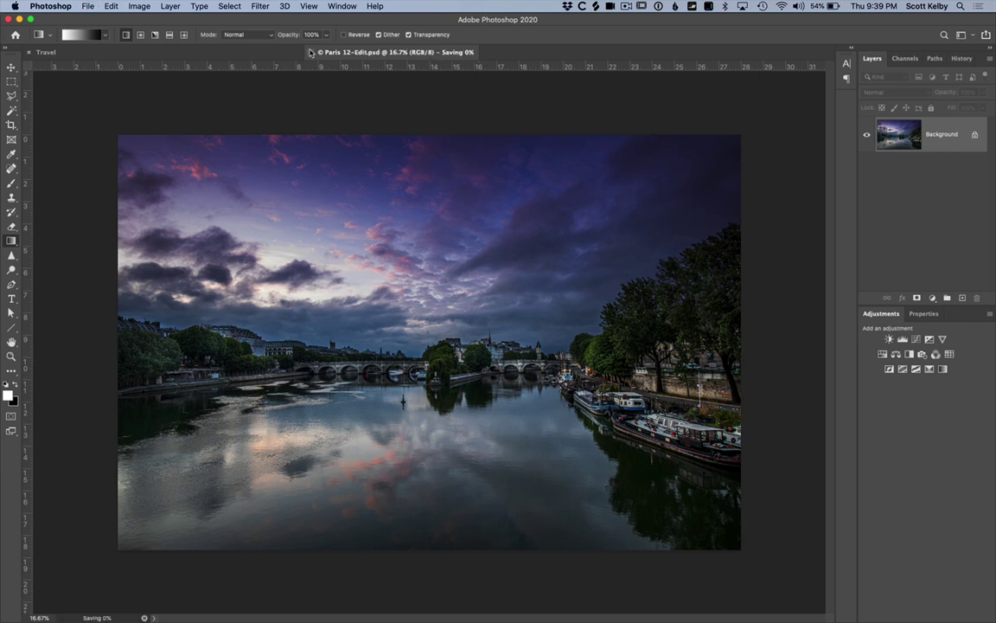
pyautogui.click(134, 598)
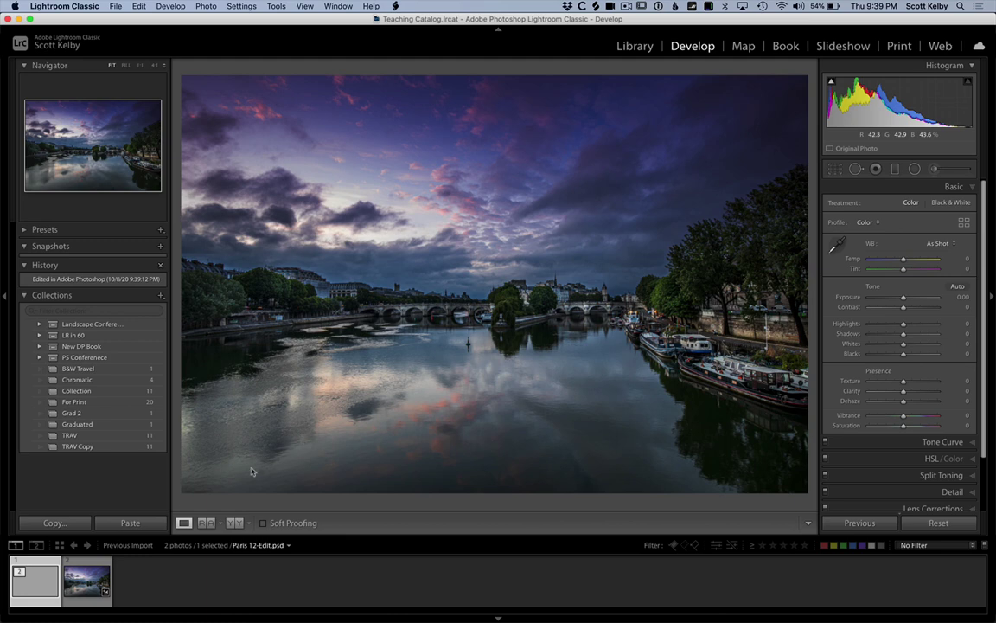
# Compare the original raw Seine photo with its edited PSD copy using the backslash Before view.
pyautogui.click(87, 582)
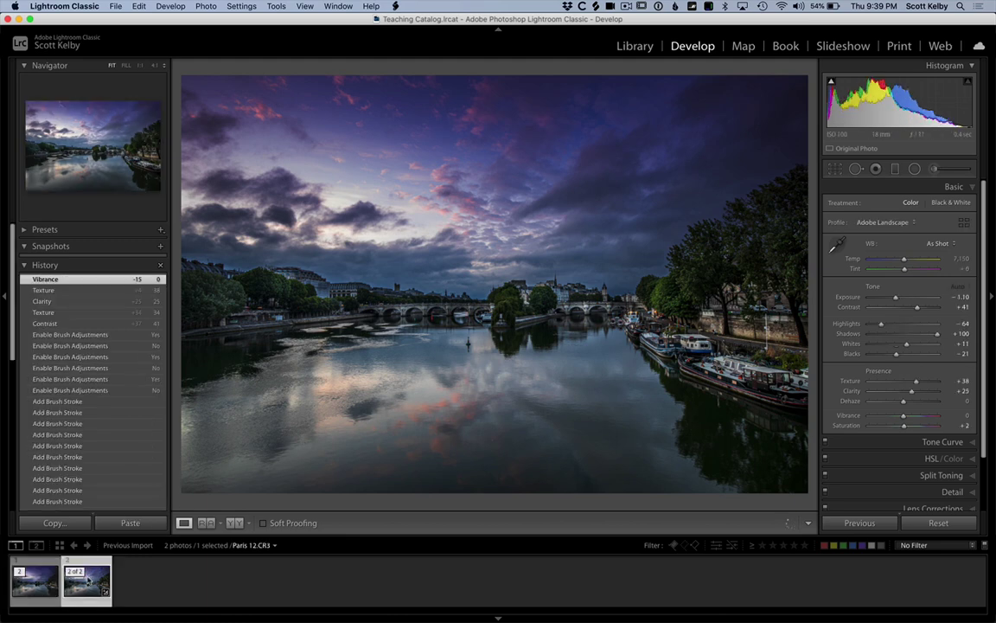
pyautogui.press('\\')
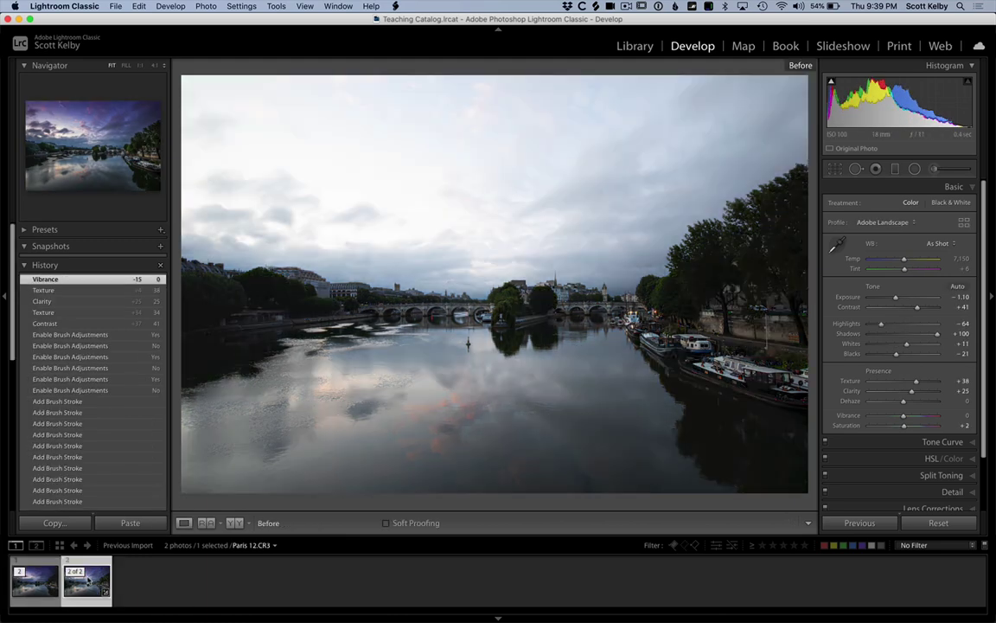
pyautogui.click(38, 585)
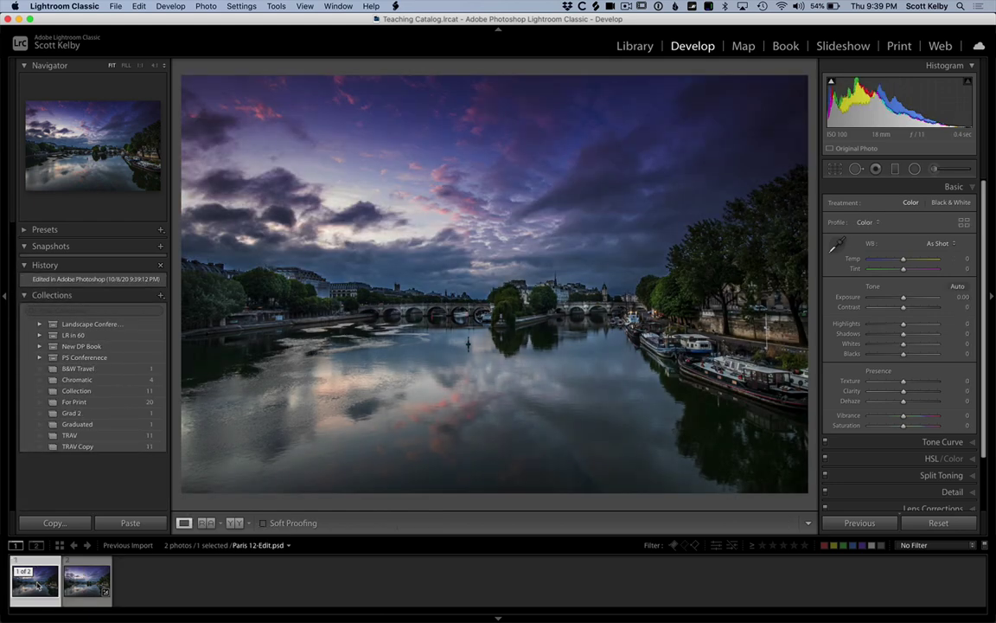
pyautogui.press('Right')
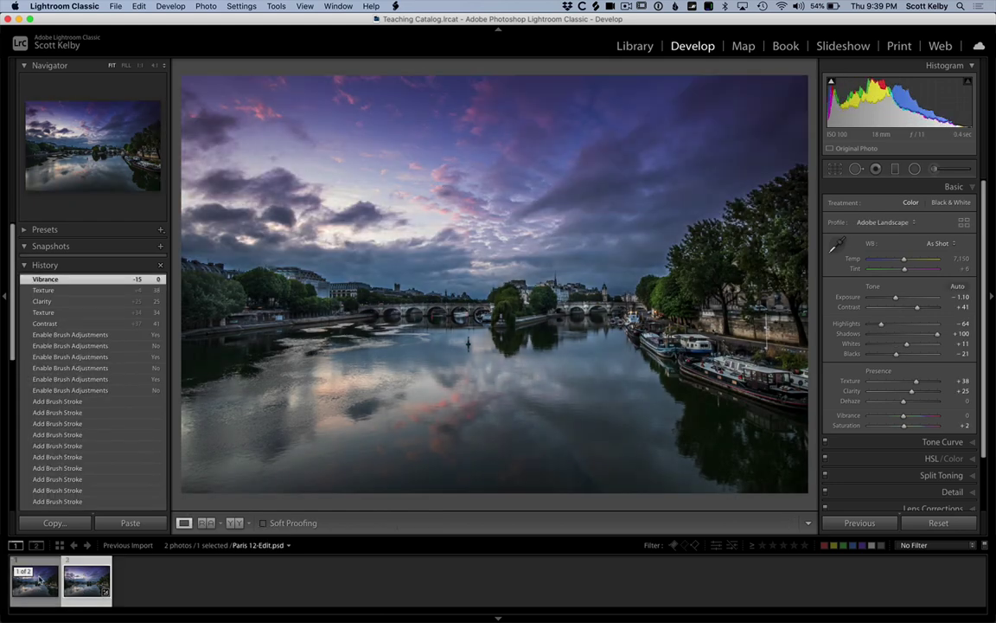
pyautogui.press('Left')
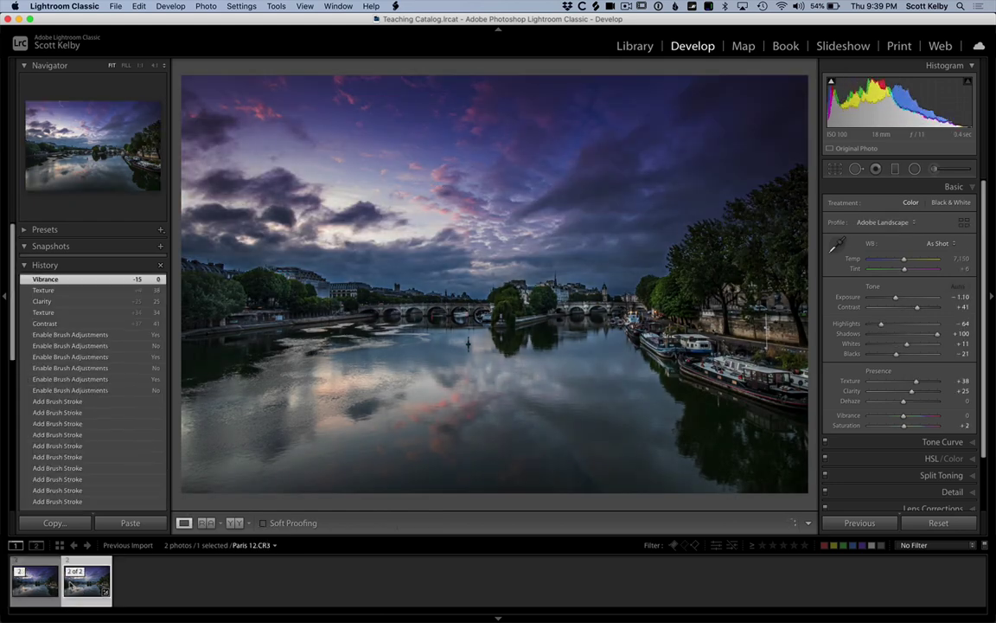
pyautogui.press('\\')
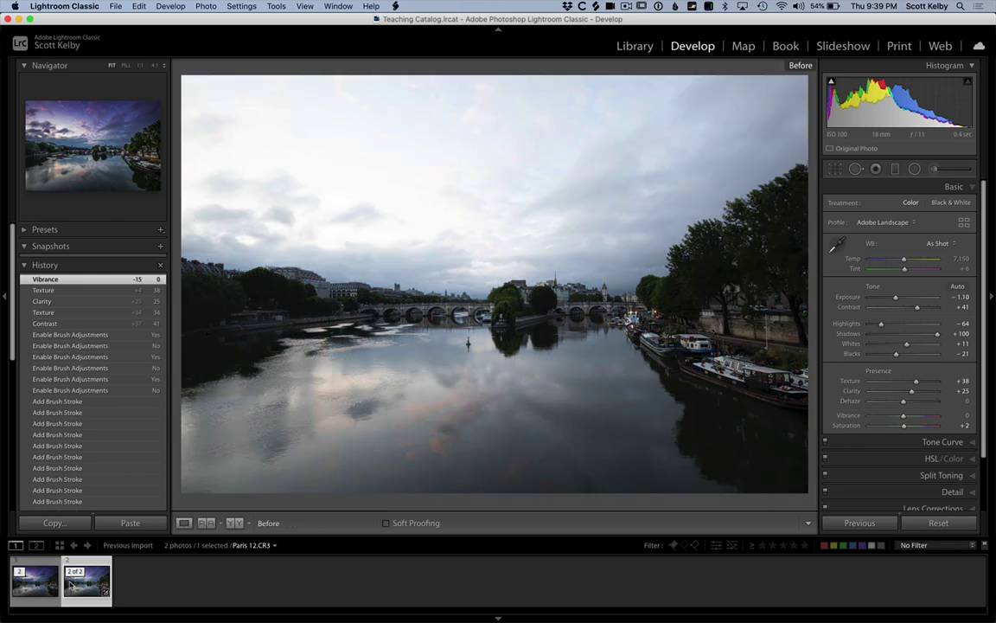